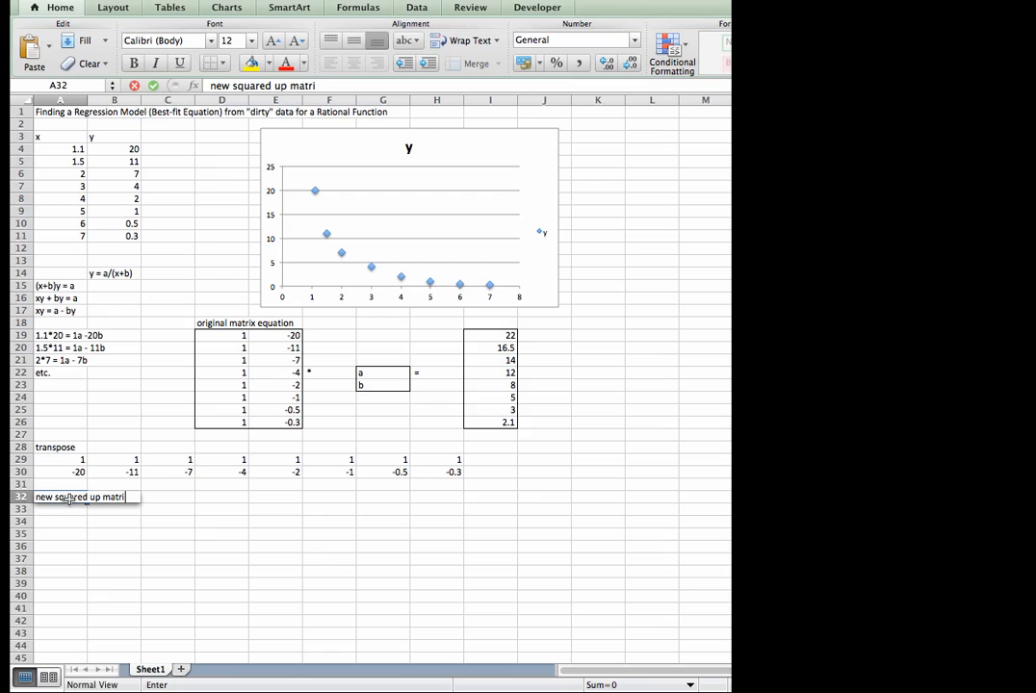
- Complete the label in cell A32 as "new squared up matrix equation"
text(qu)
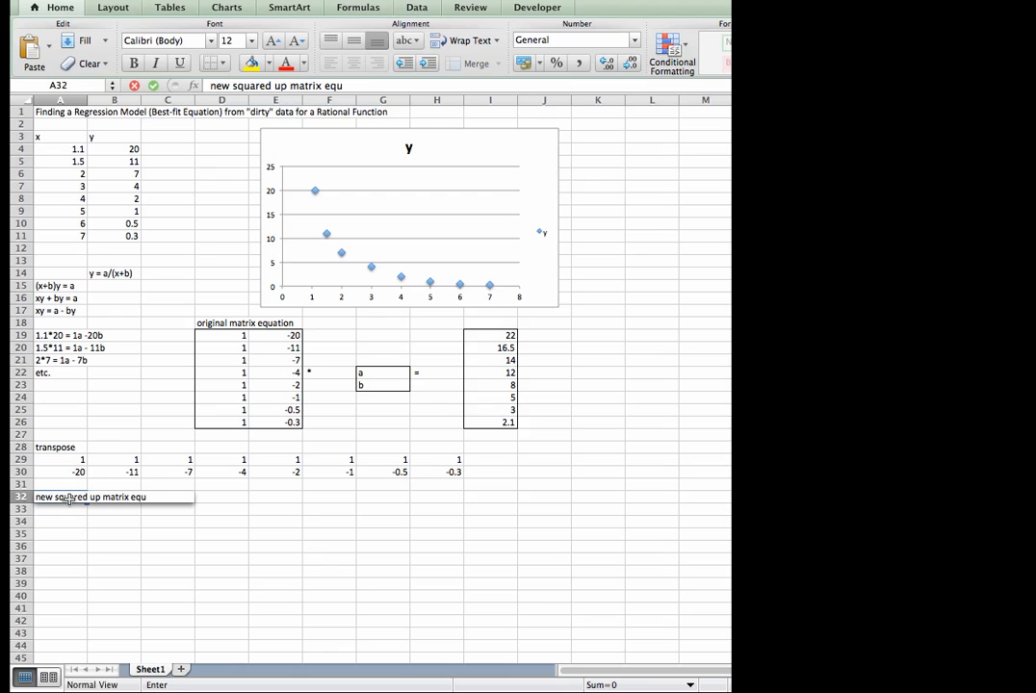
text(ation)
key(Return)
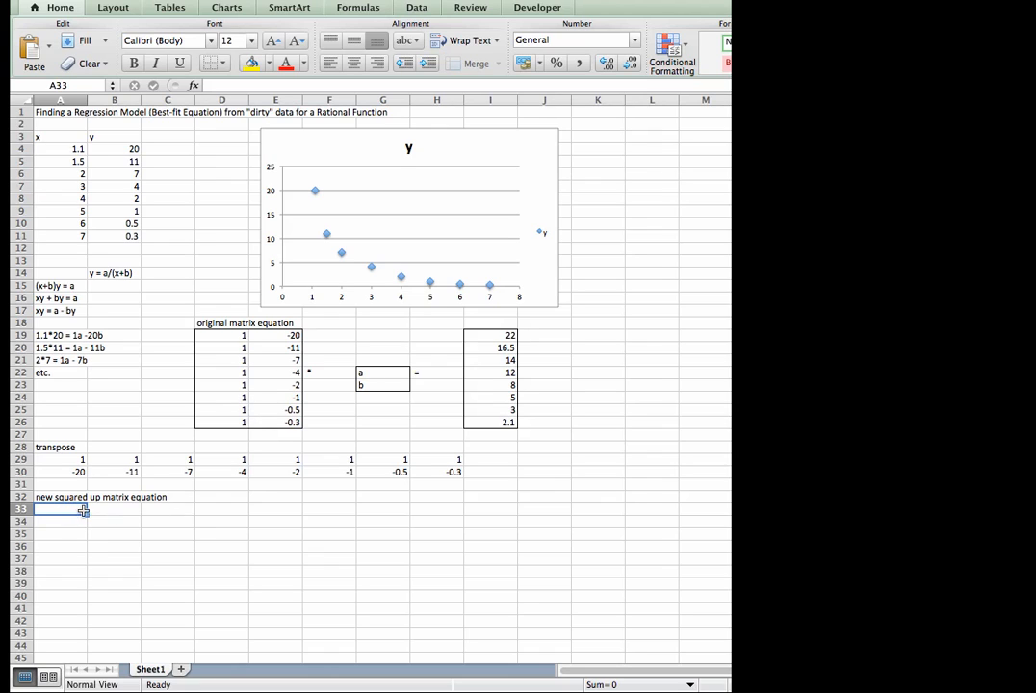
- Multiply the transposed matrix by the original matrix in A33:B34 with the array formula =MMULT(A29:H30,D19:E26)
drag(81, 510, 103, 519)
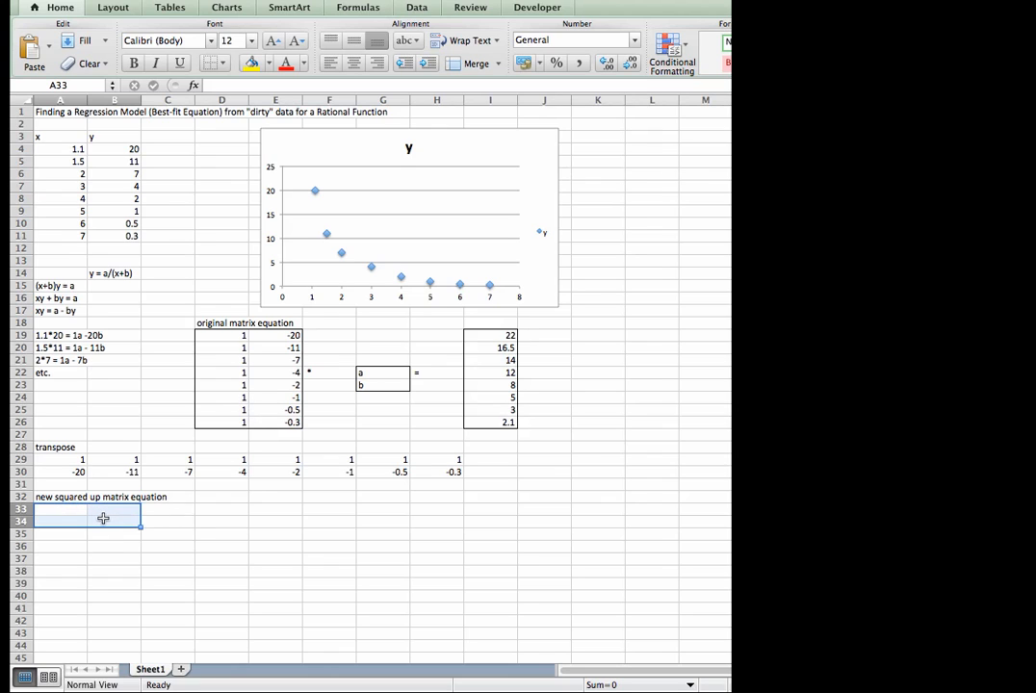
text(=)
text(mmULT)
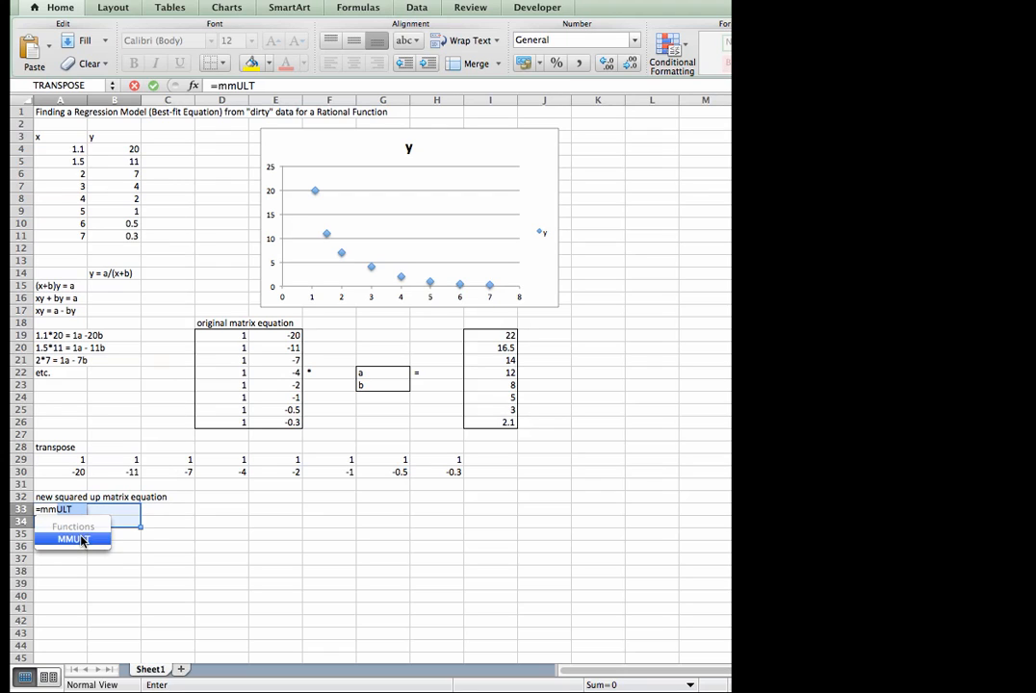
double_click(82, 540)
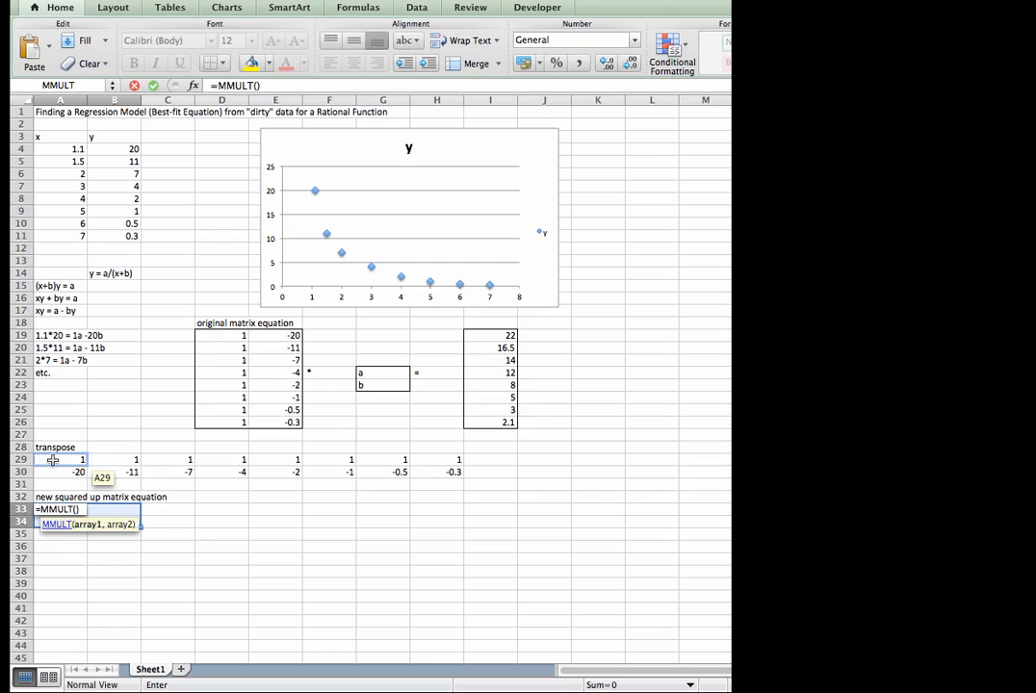
drag(46, 459, 423, 469)
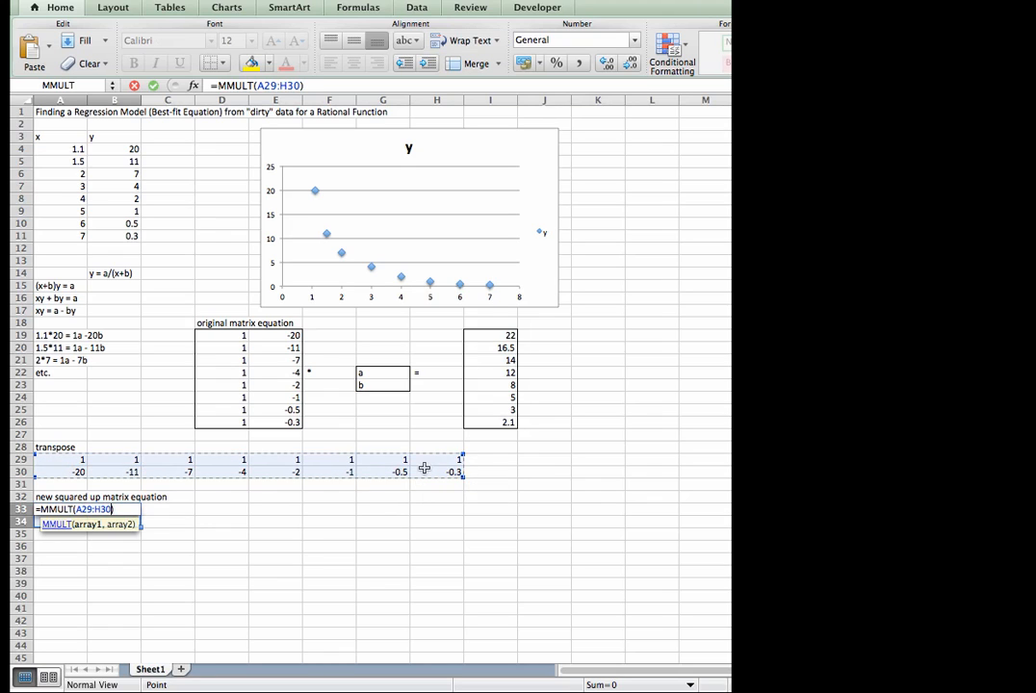
text(,)
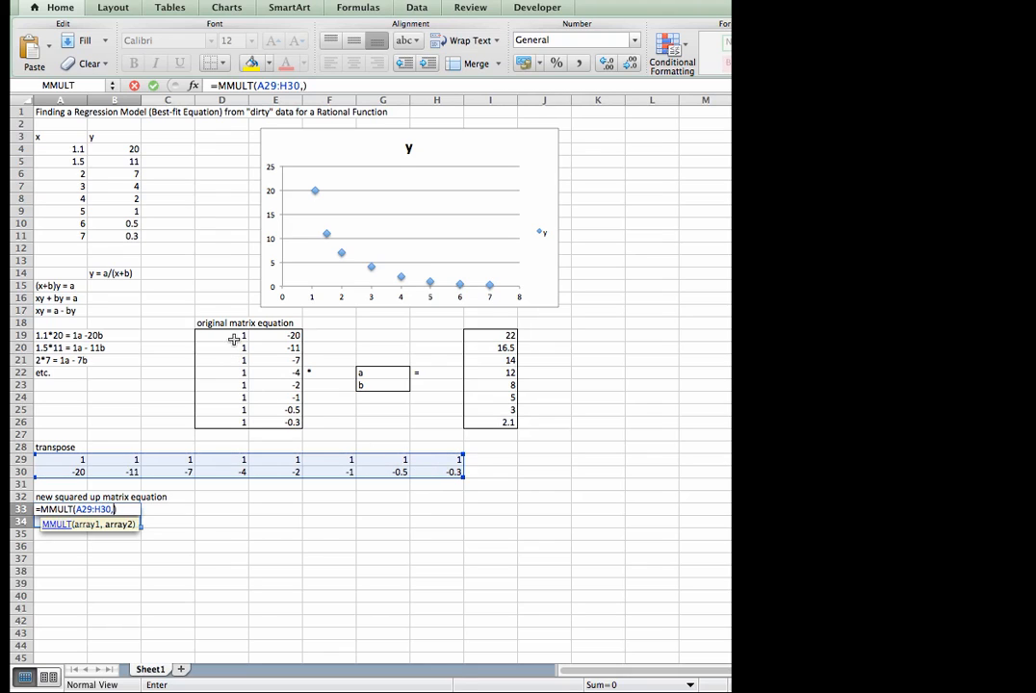
drag(229, 336, 271, 417)
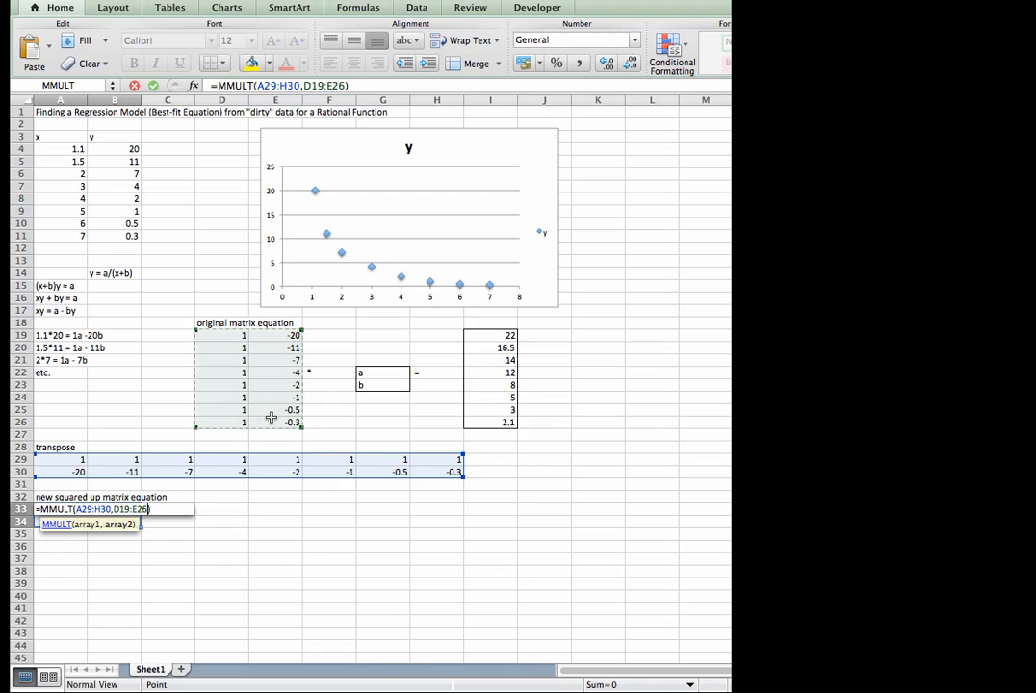
key(ctrl+shift+Return)
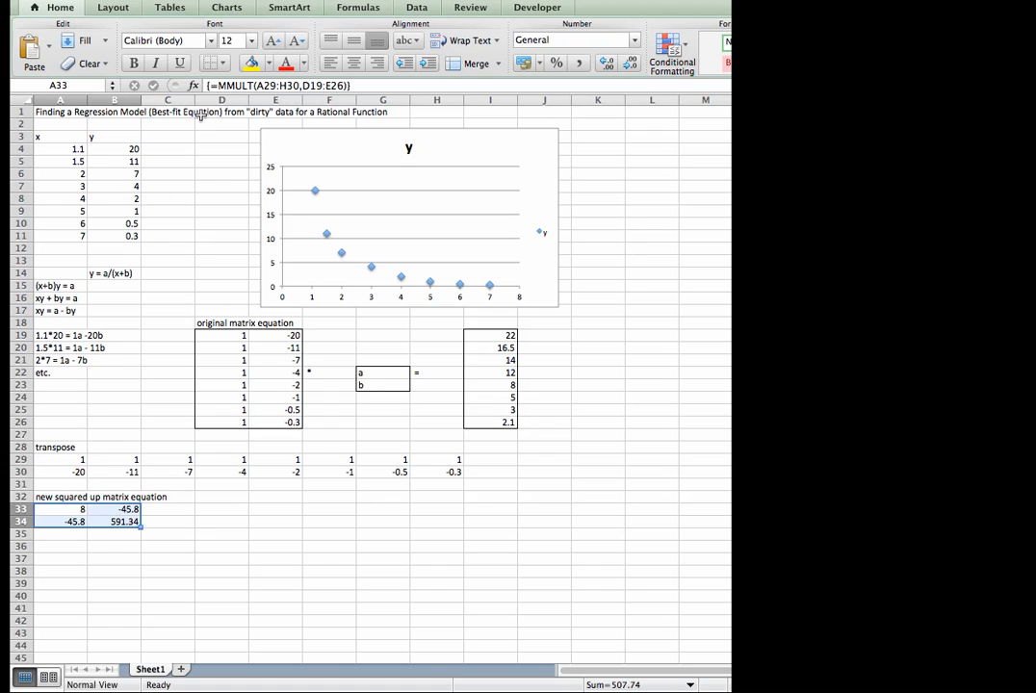
- Add outside borders around the product matrix A33:B34 and the transpose matrix A29:H30
click(225, 65)
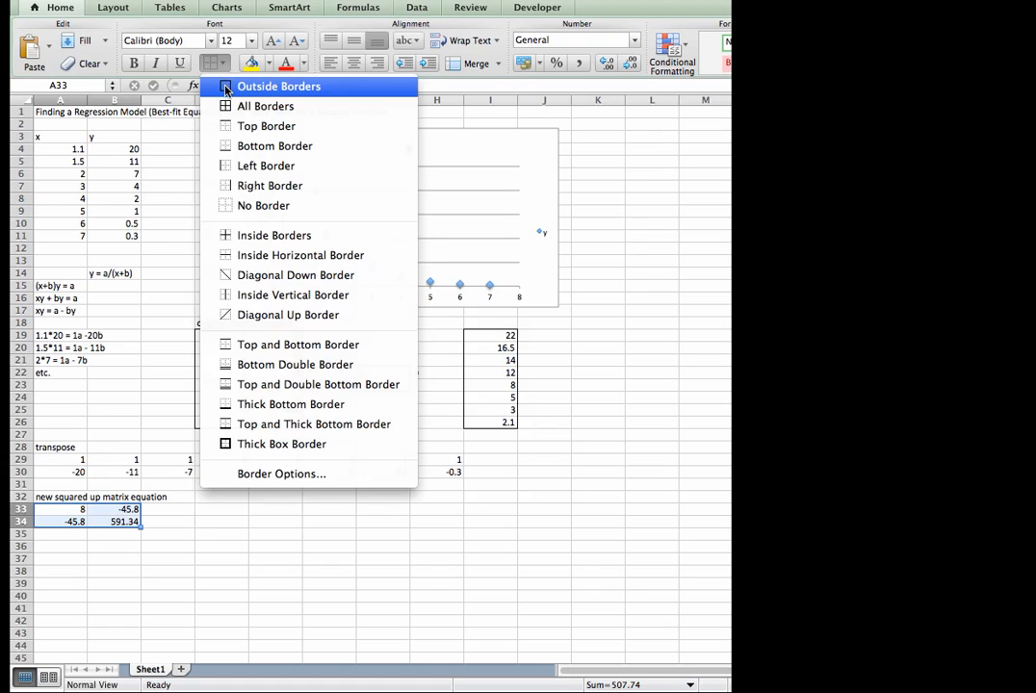
click(241, 86)
drag(60, 465, 470, 475)
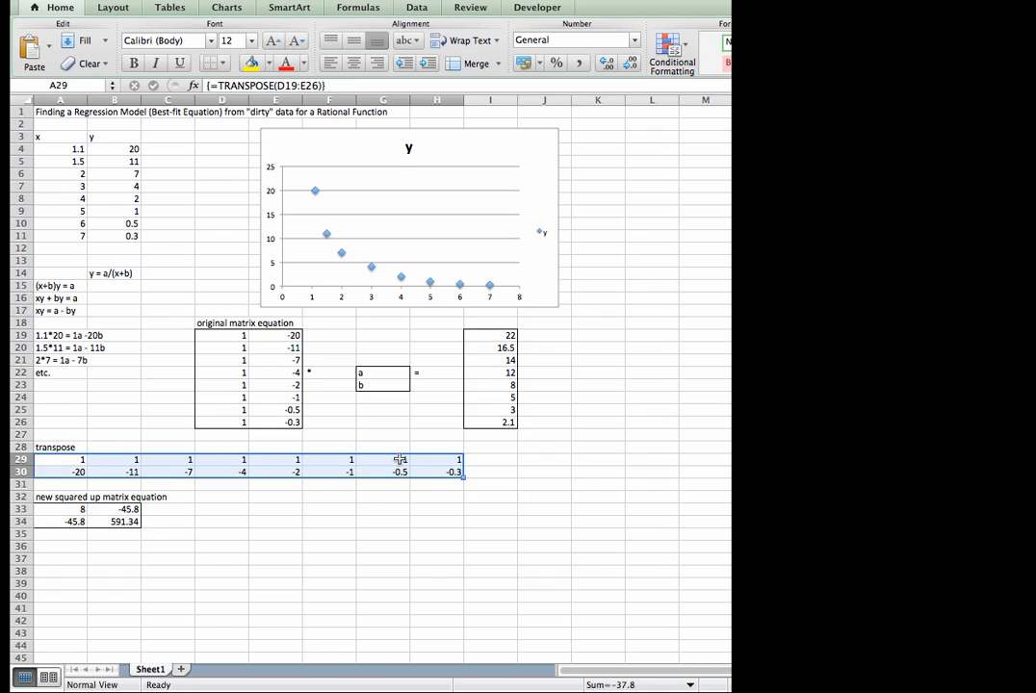
click(224, 66)
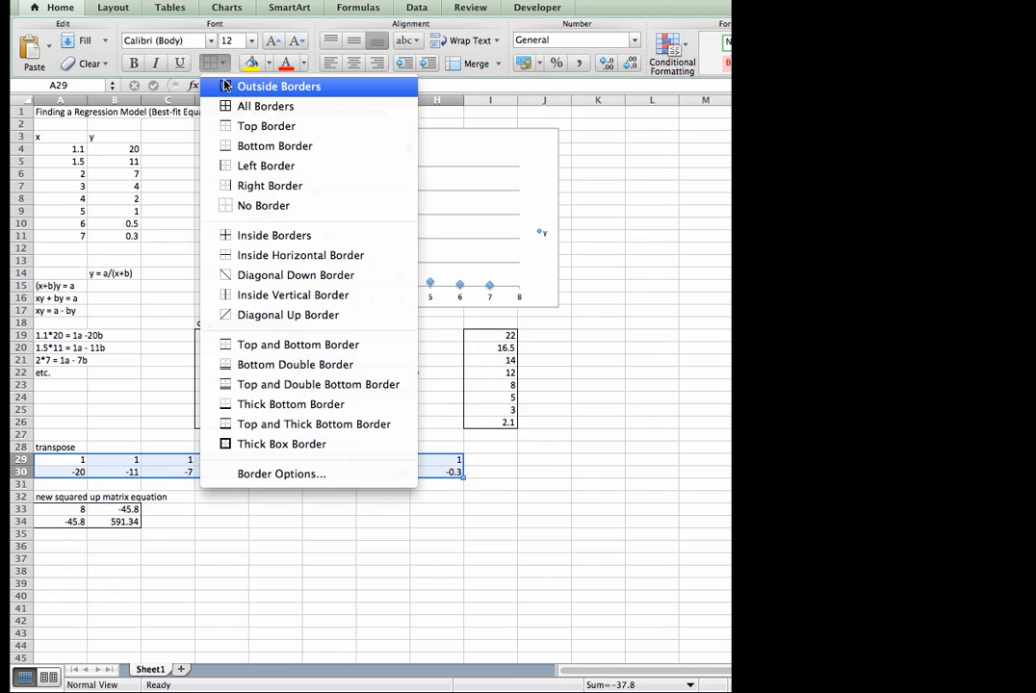
click(234, 85)
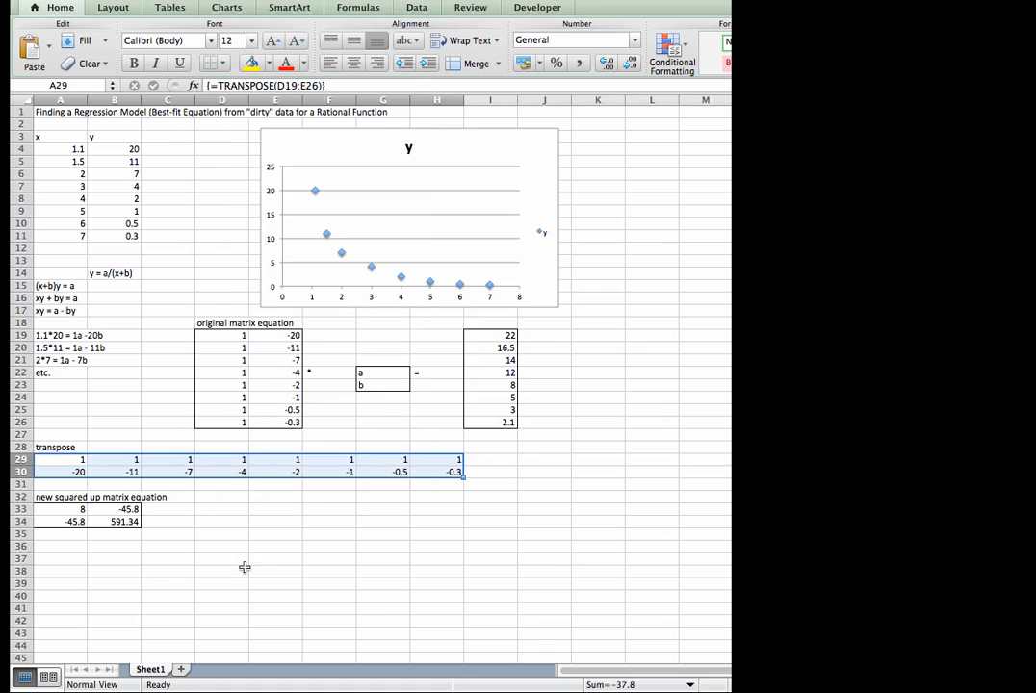
- Enter the multiplication sign * in C33 and the unknowns a and b in D33 and D34
click(174, 514)
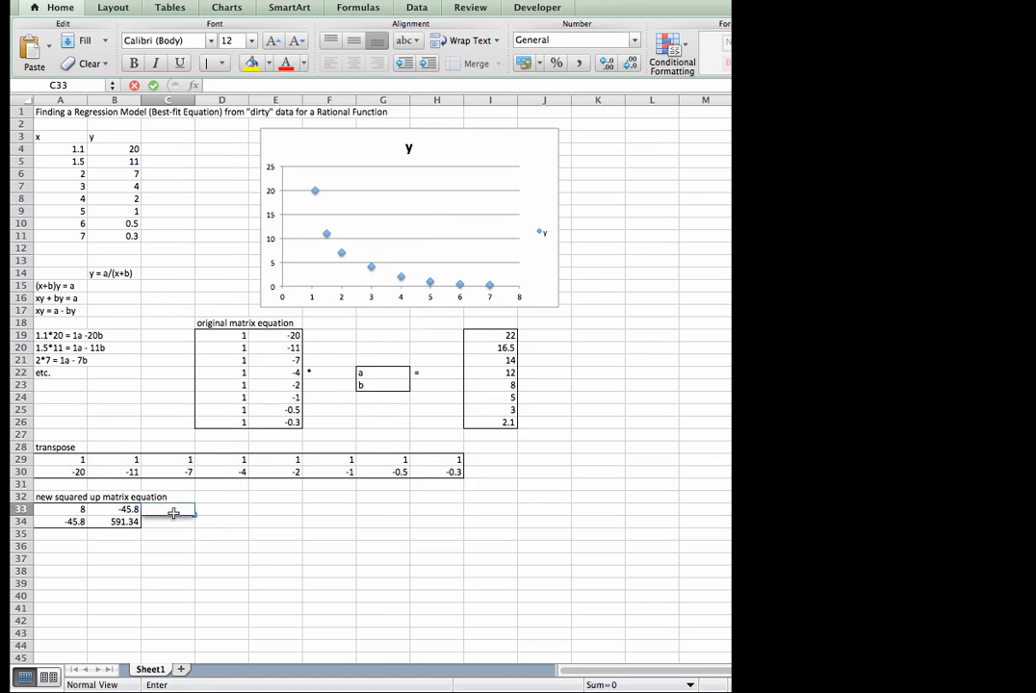
text(*)
key(Return)
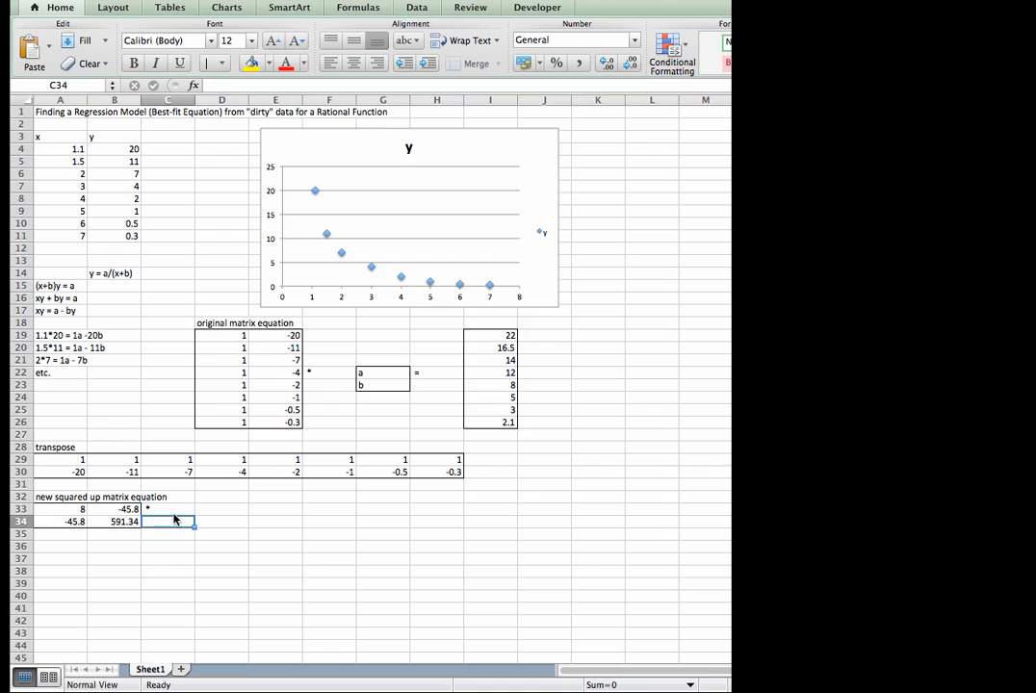
click(222, 513)
text(a)
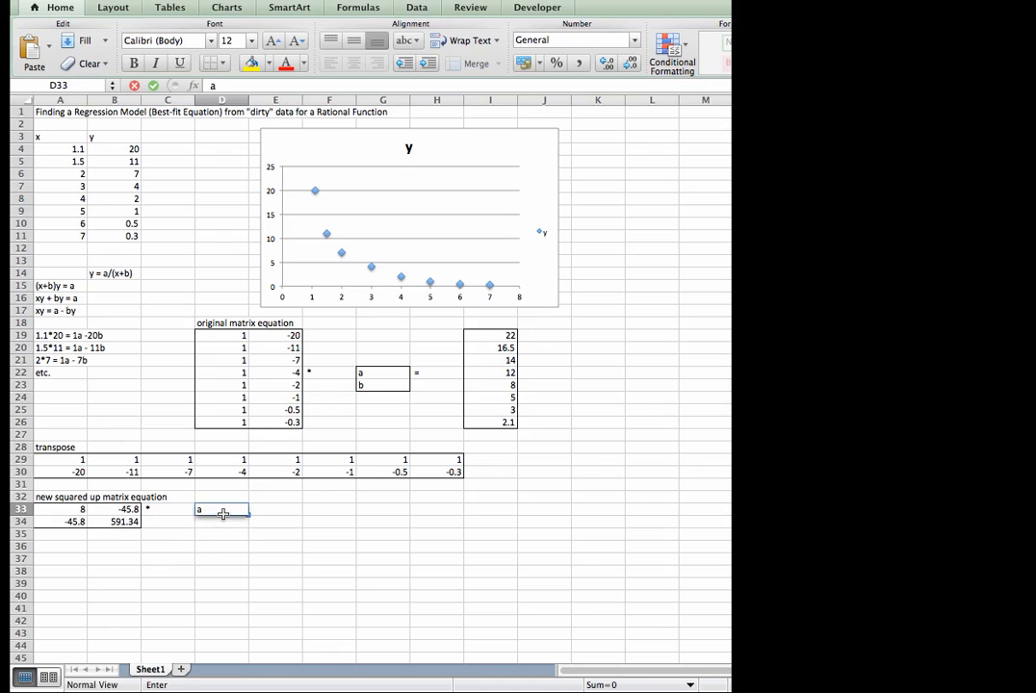
key(Return)
text(b)
key(Return)
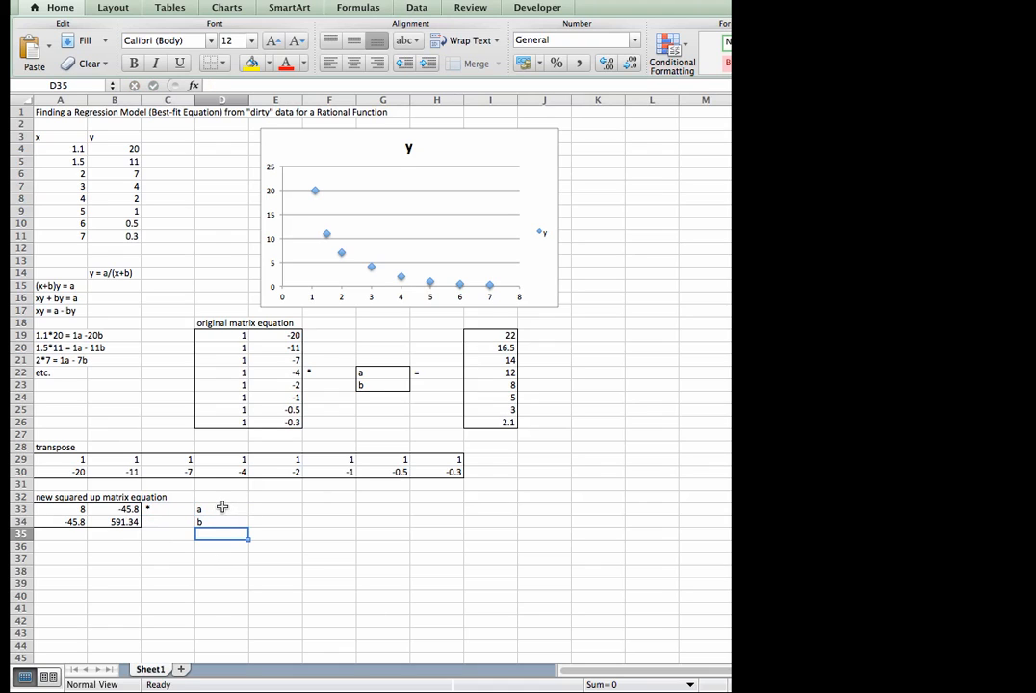
- Put an outside border around the unknowns in D33:D34 and enter an equals sign in E33
drag(223, 507, 213, 520)
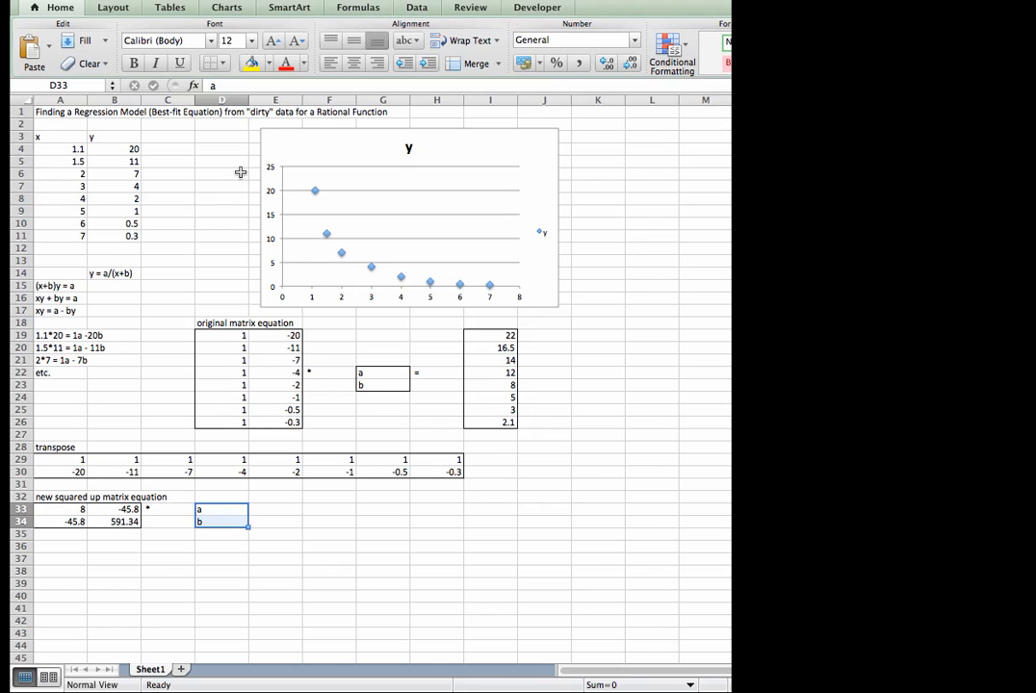
click(212, 63)
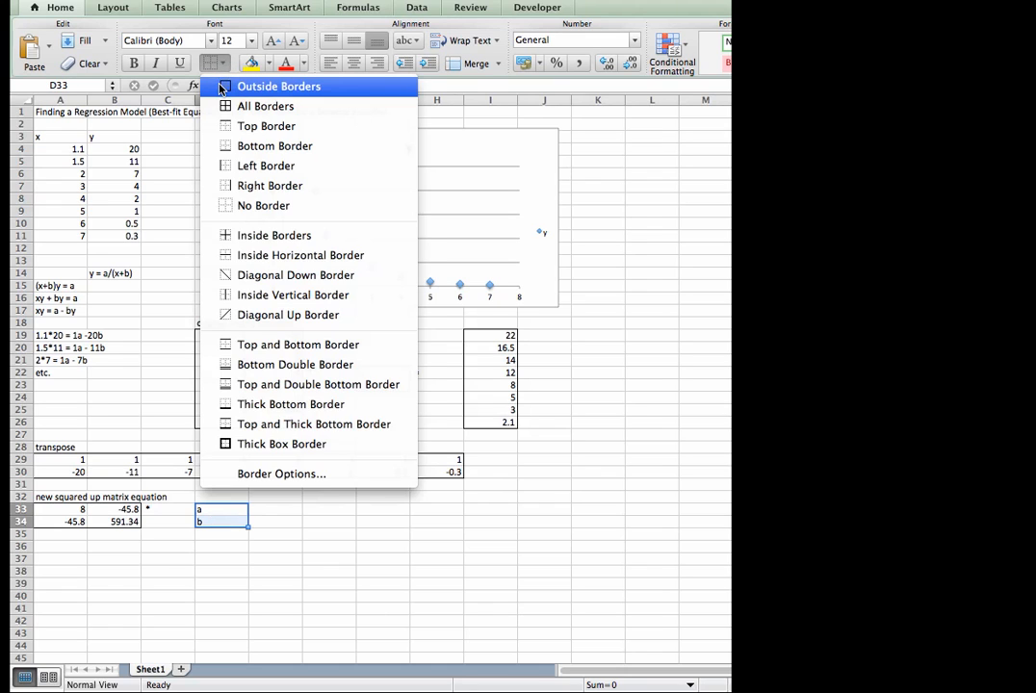
click(220, 87)
click(265, 514)
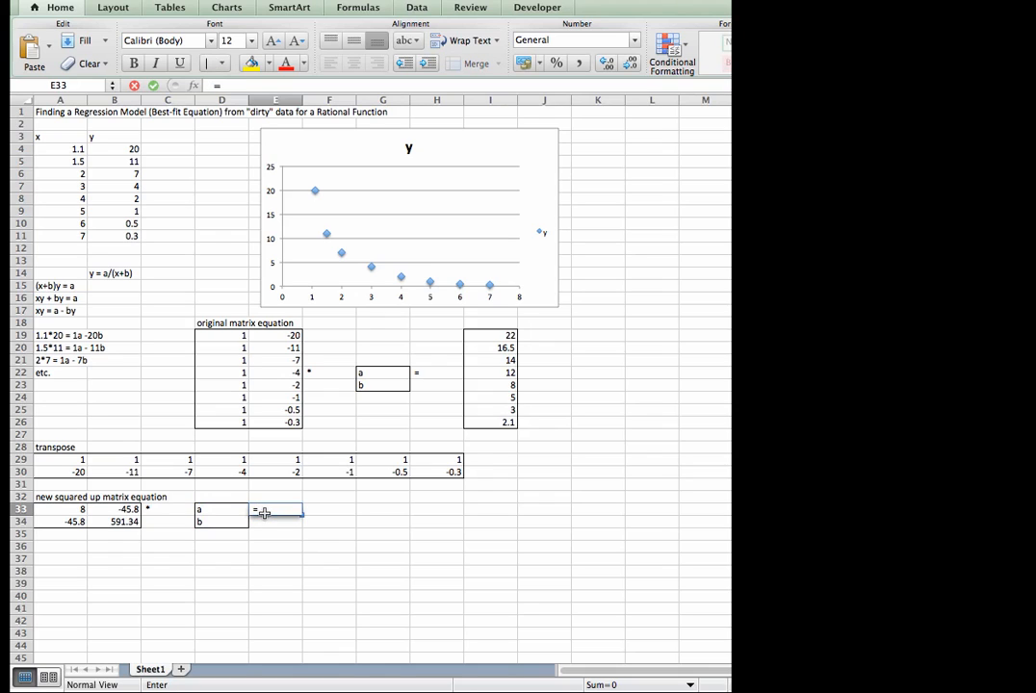
key(Return)
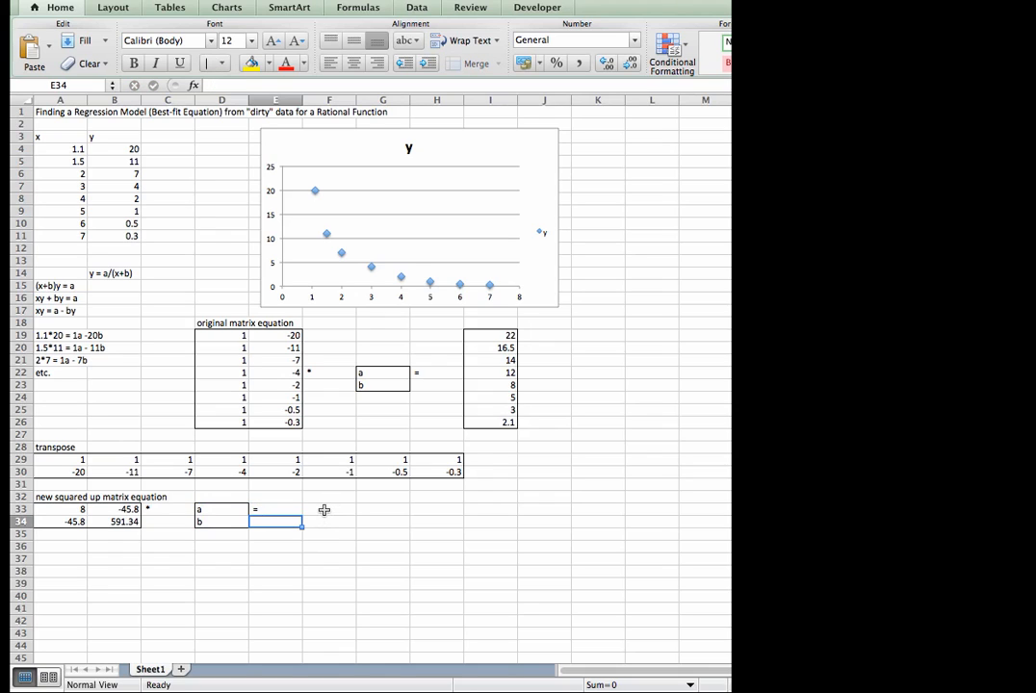
- Multiply the transpose by the original right-hand column in F33:F34 with the array formula =MMULT(A29:H30,I19:I26)
drag(323, 511, 321, 525)
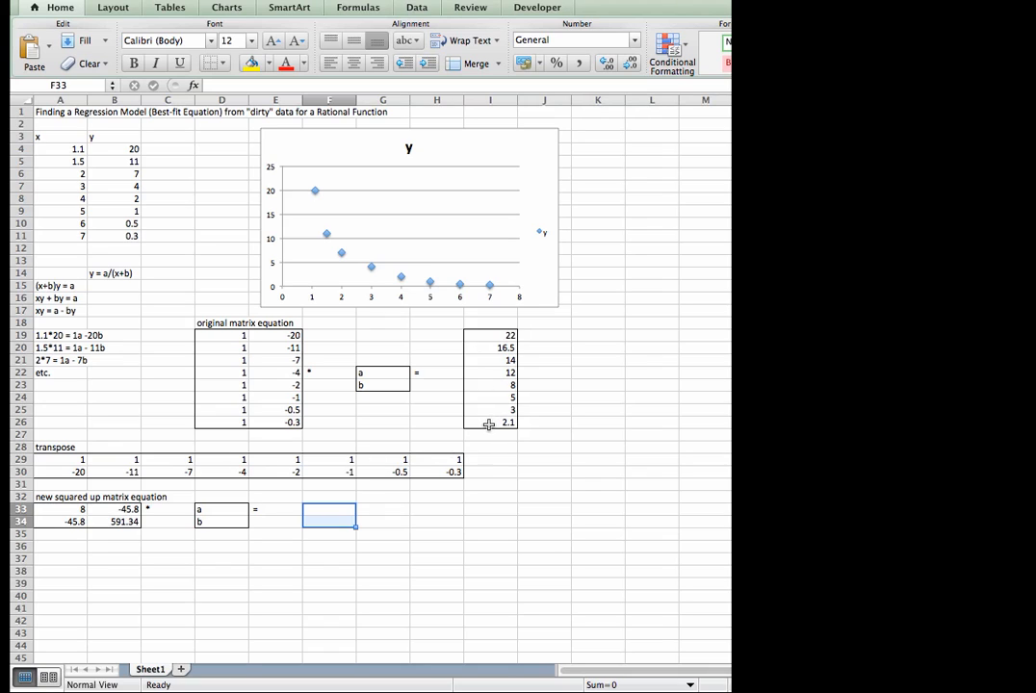
text(=)
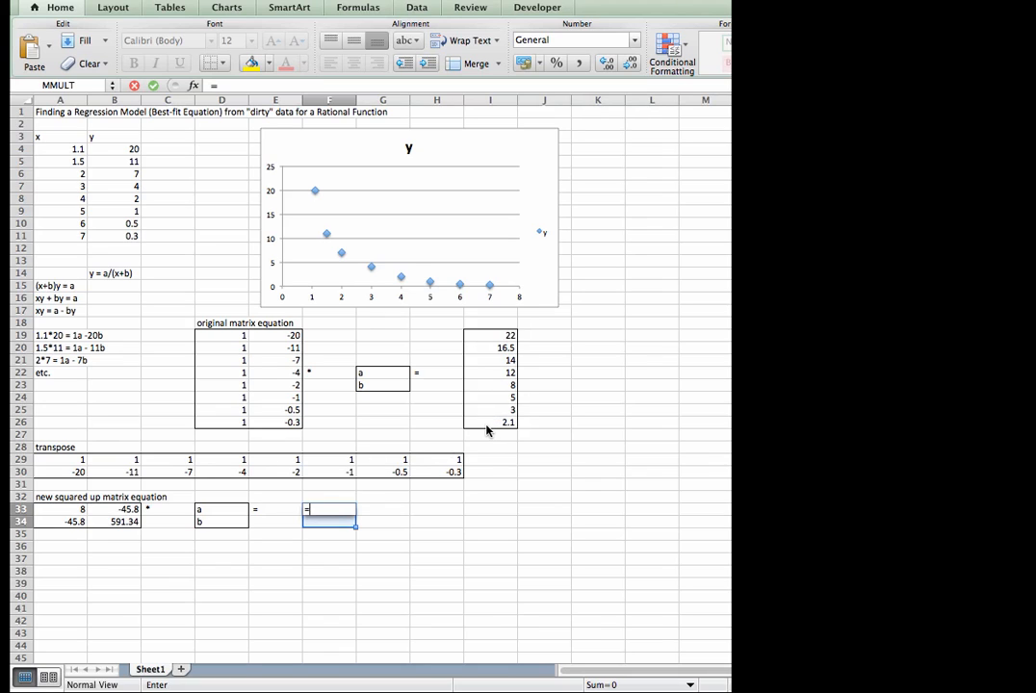
text(mm)
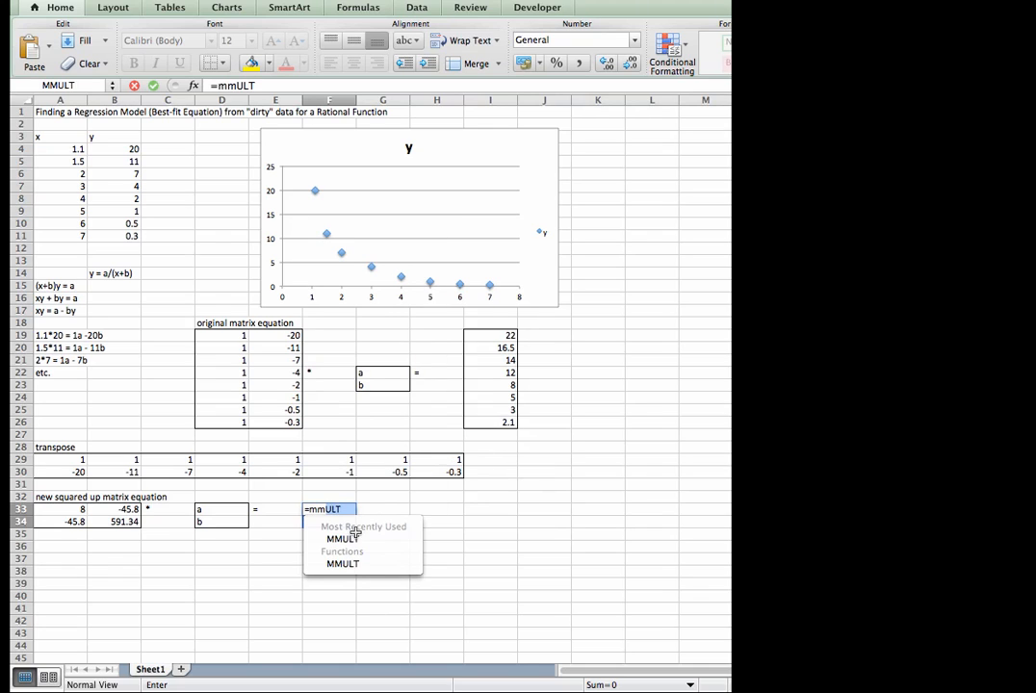
double_click(345, 540)
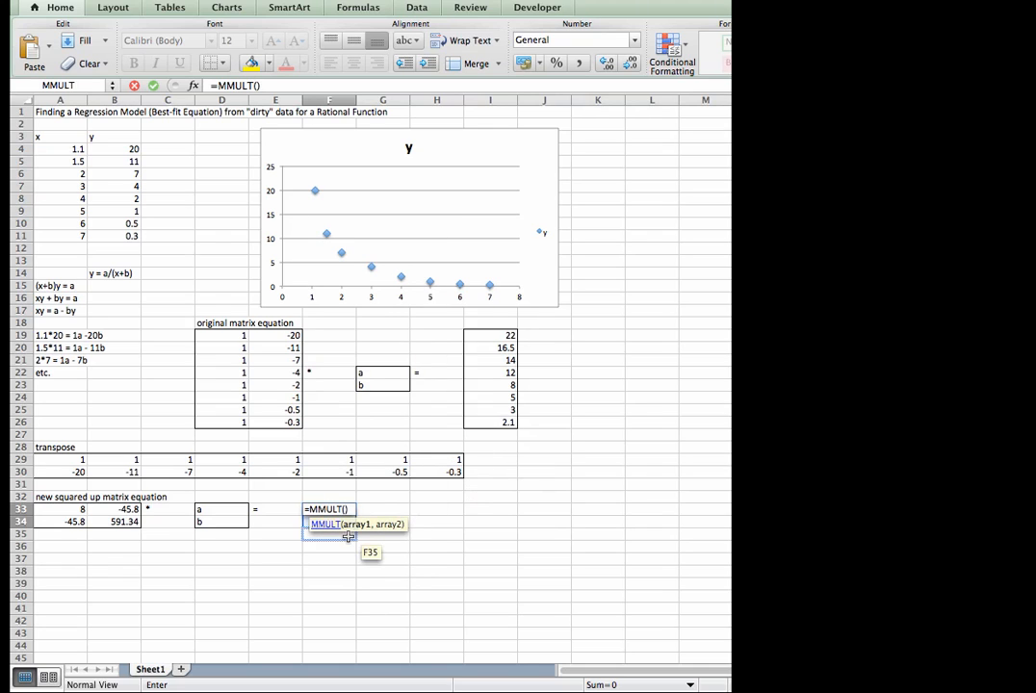
drag(69, 460, 430, 471)
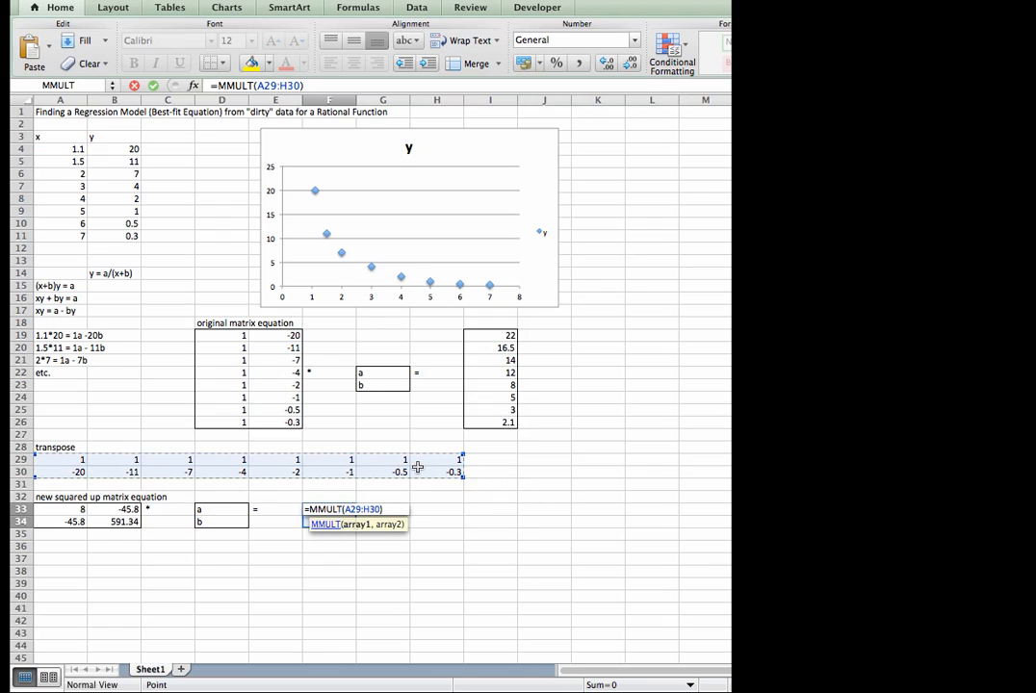
text(,)
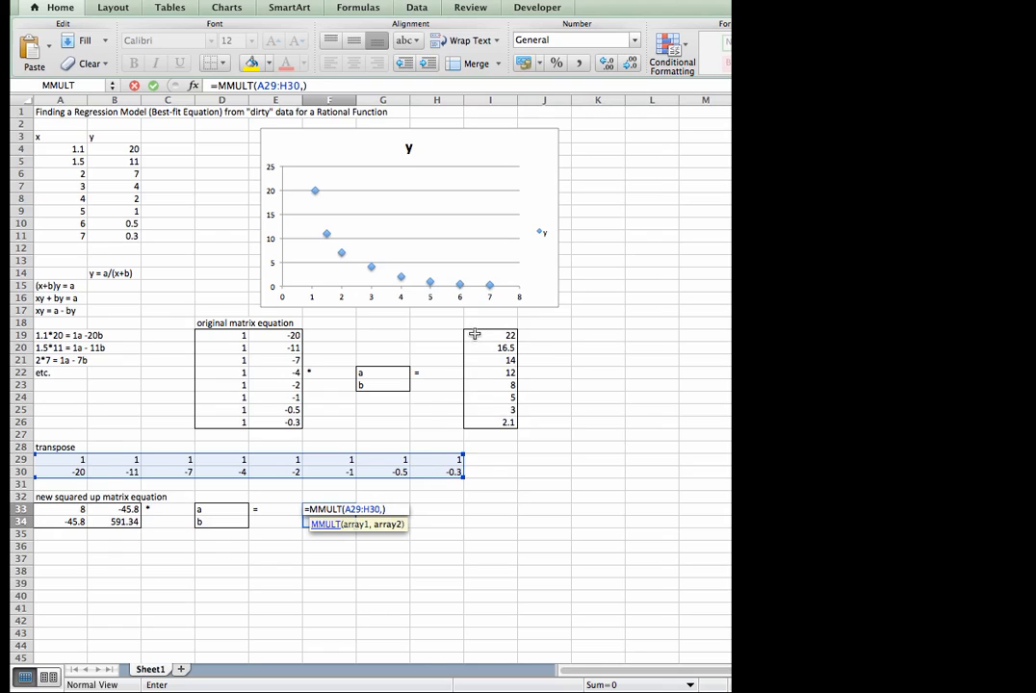
drag(475, 335, 477, 424)
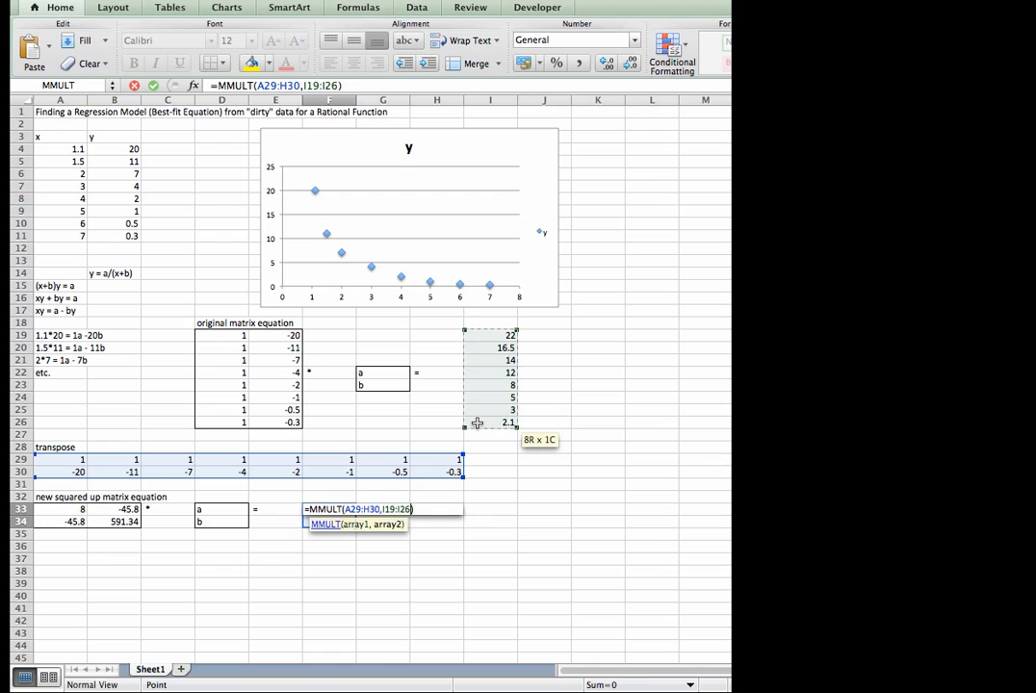
key(ctrl+shift+Return)
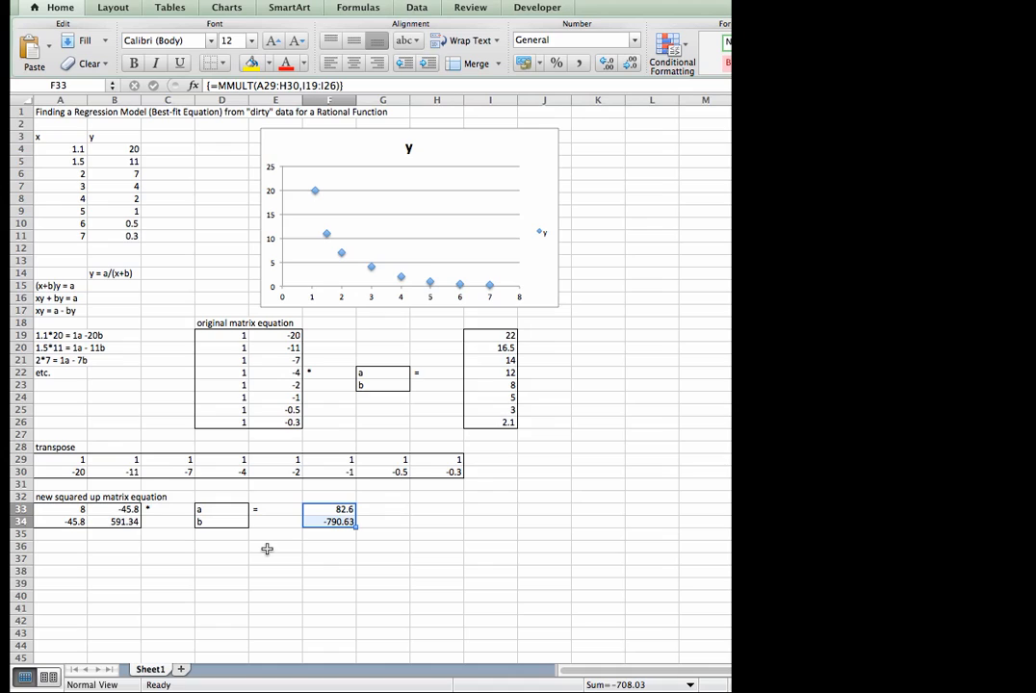
- Enter the label "inverse" in cell A36 below the squared up matrix equation
click(71, 546)
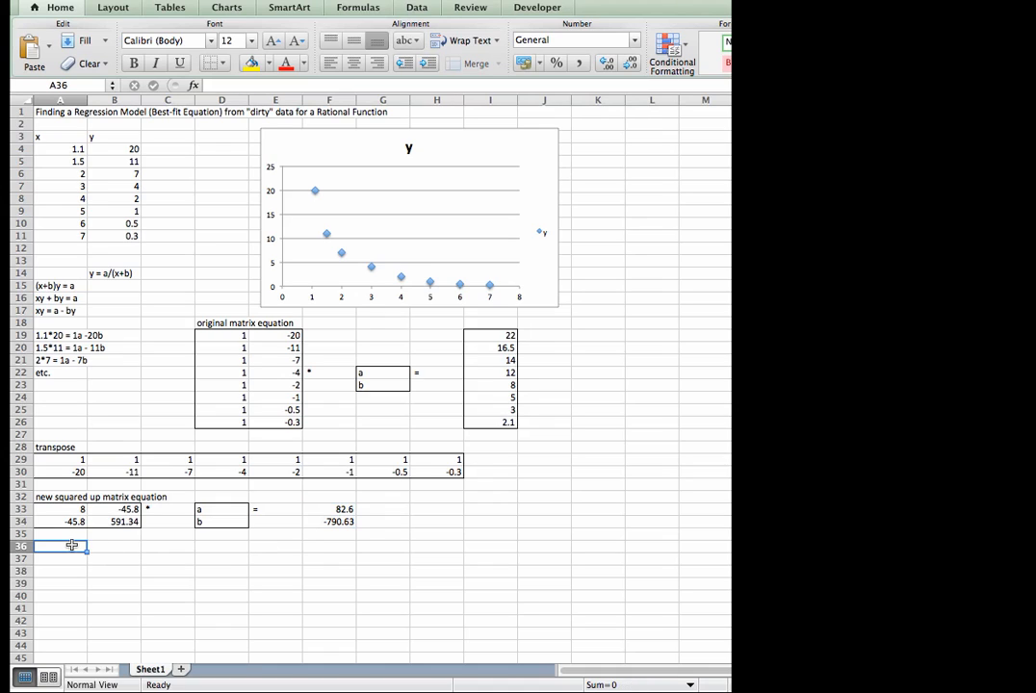
text(in)
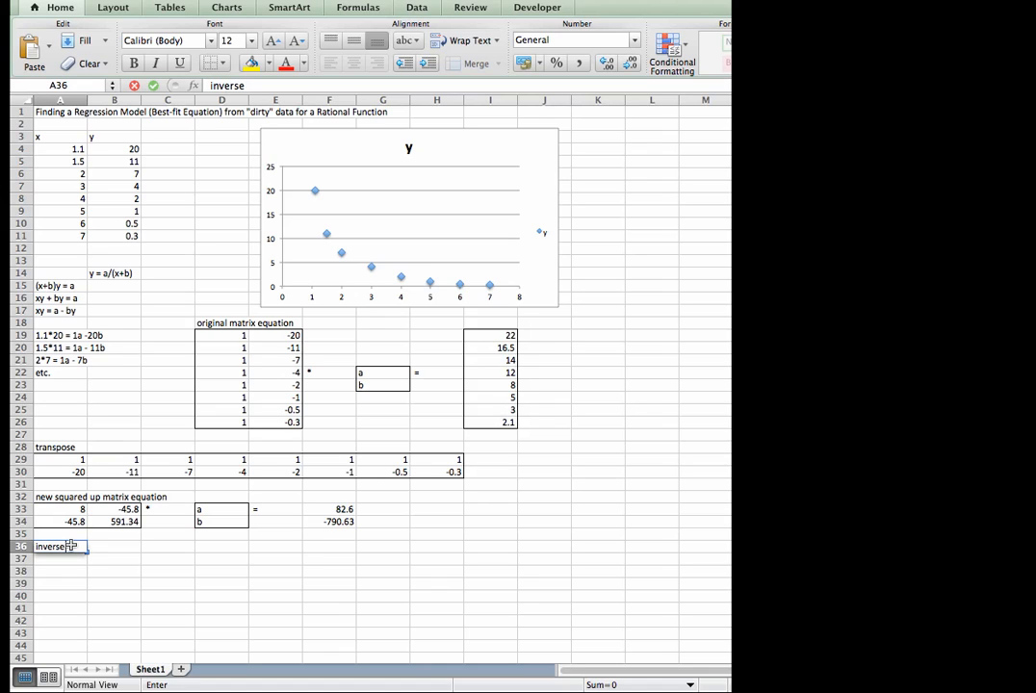
text(verse)
key(Return)
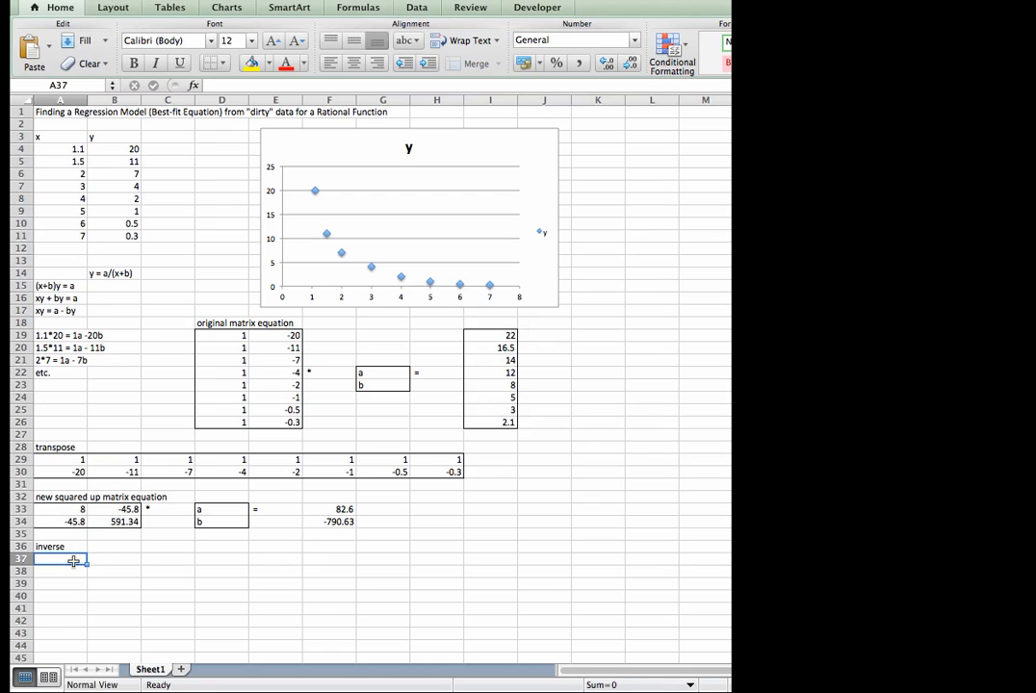
- Compute the inverse of the squared up matrix in A37:B38 with the array formula =MINVERSE(A33:B34)
drag(73, 562, 96, 570)
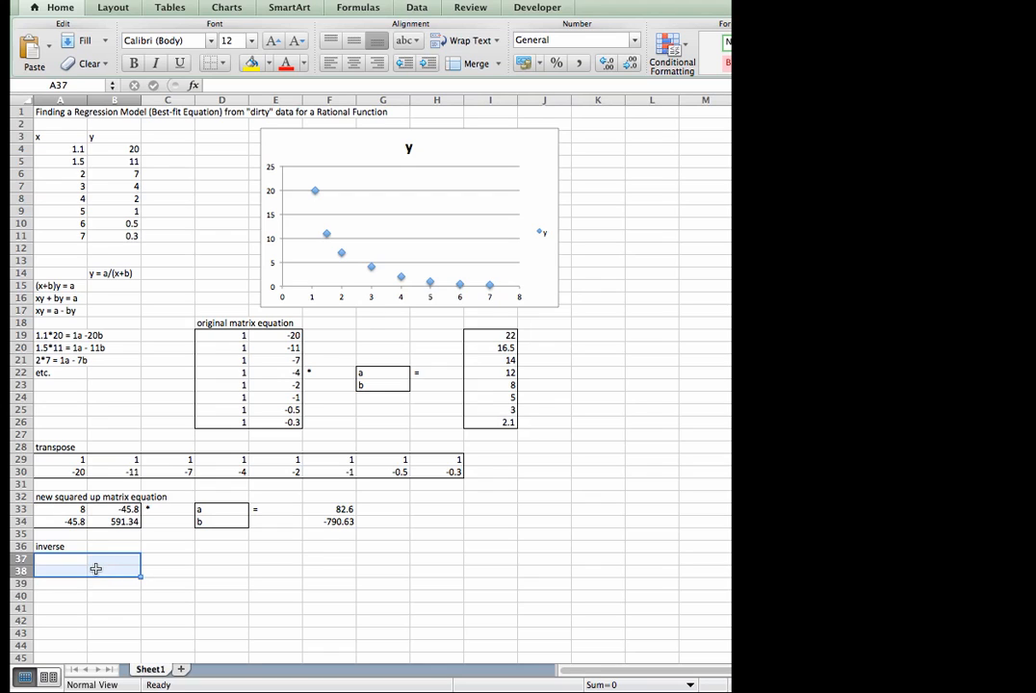
text(=)
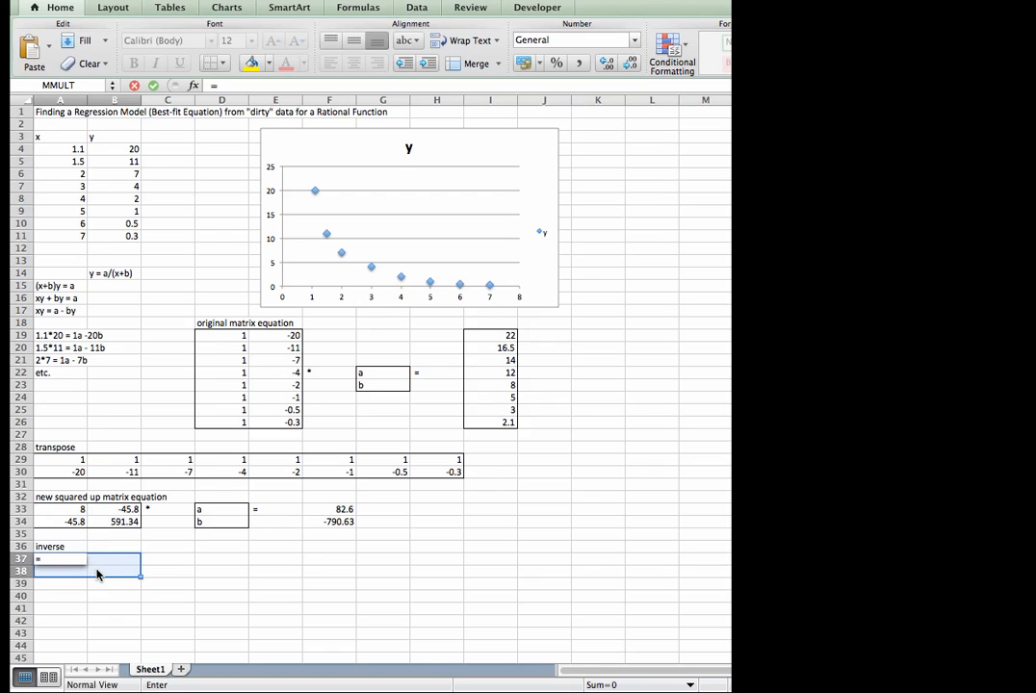
text(min)
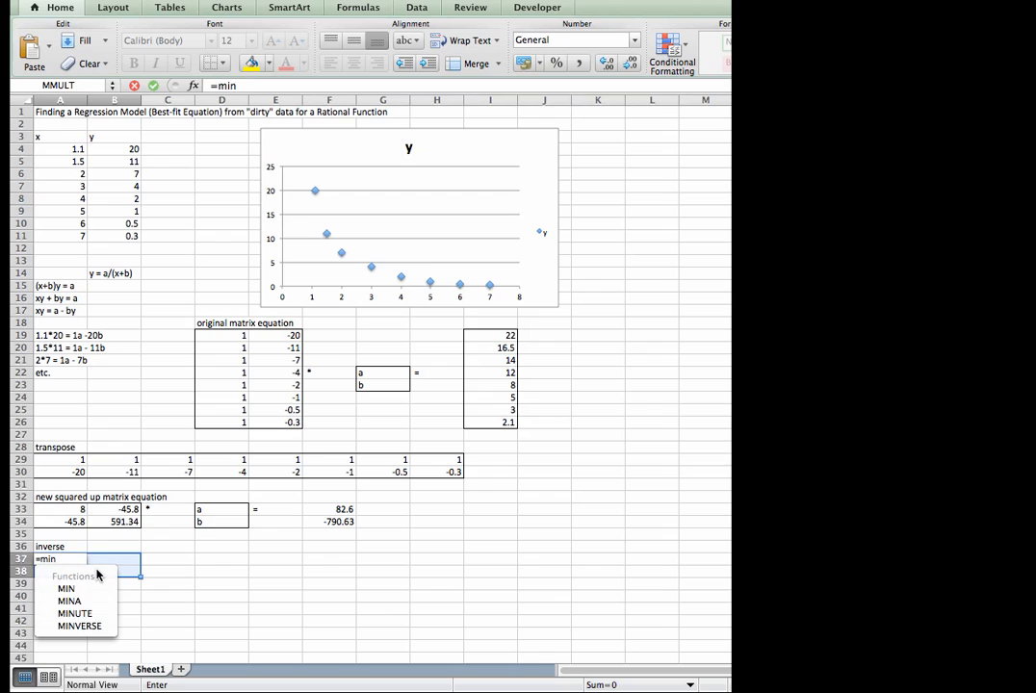
double_click(79, 627)
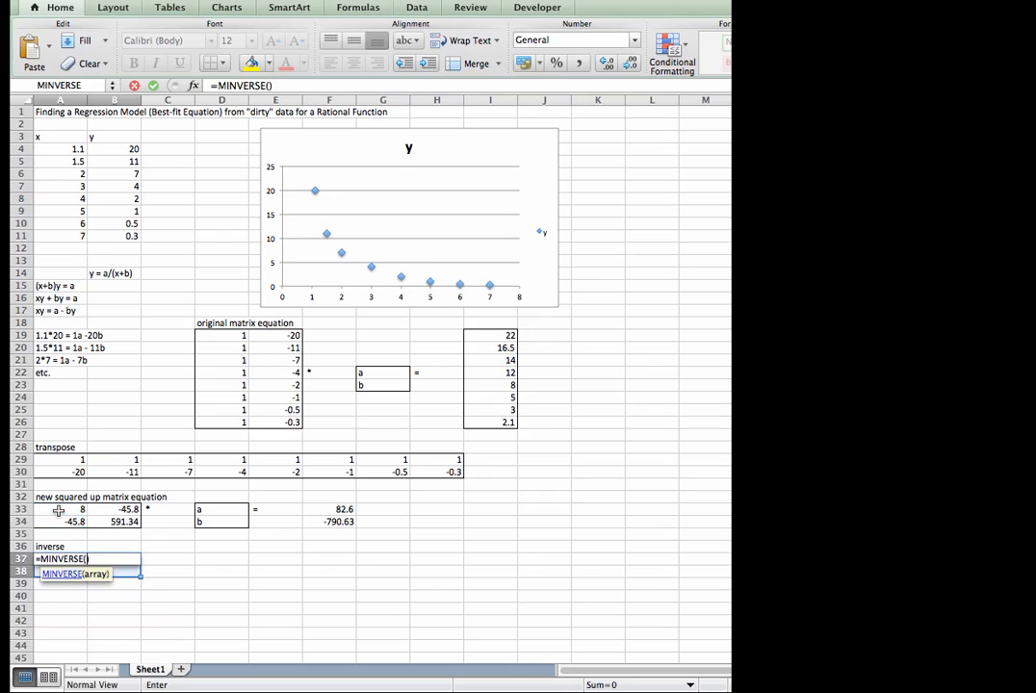
drag(60, 510, 109, 521)
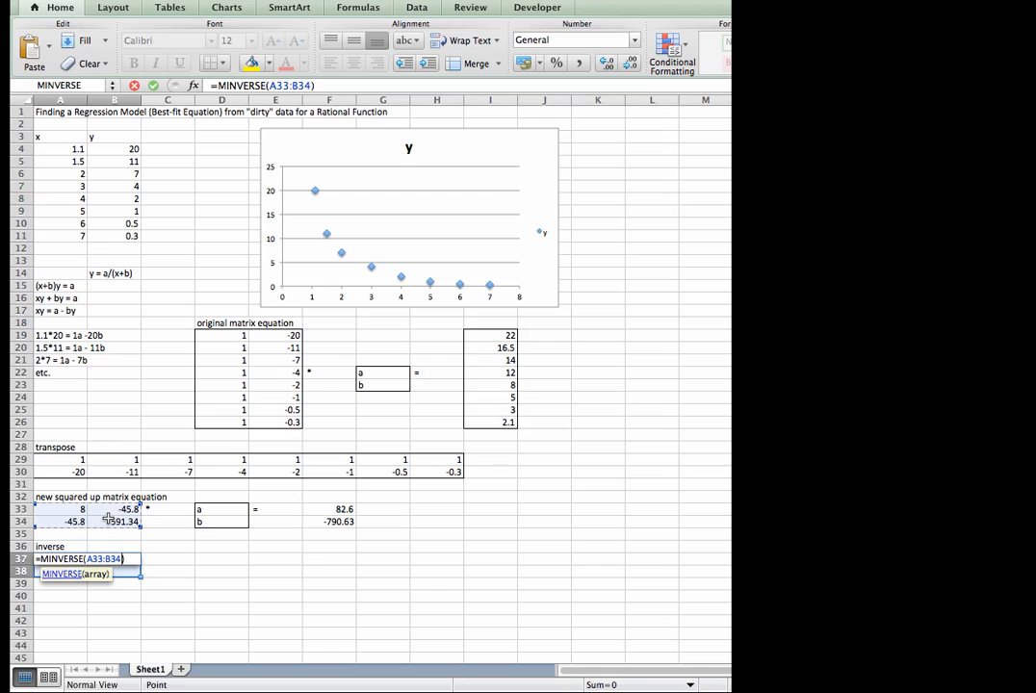
key(ctrl+shift+Return)
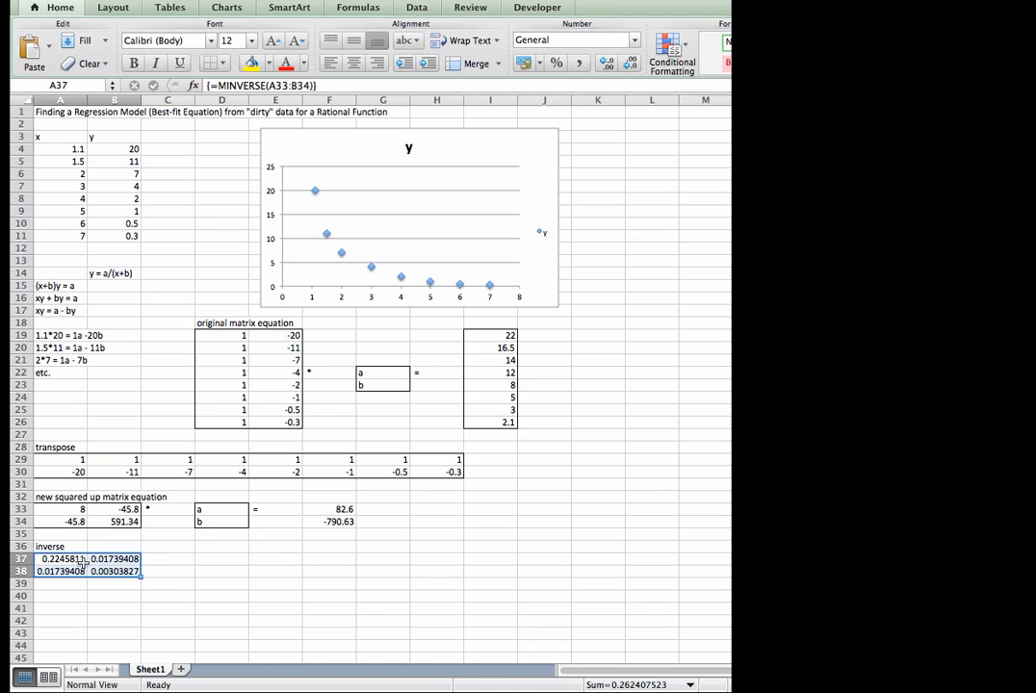
- Put outside borders around the right-hand column F33:F34 and around the inverse matrix A37:B38
drag(317, 512, 314, 522)
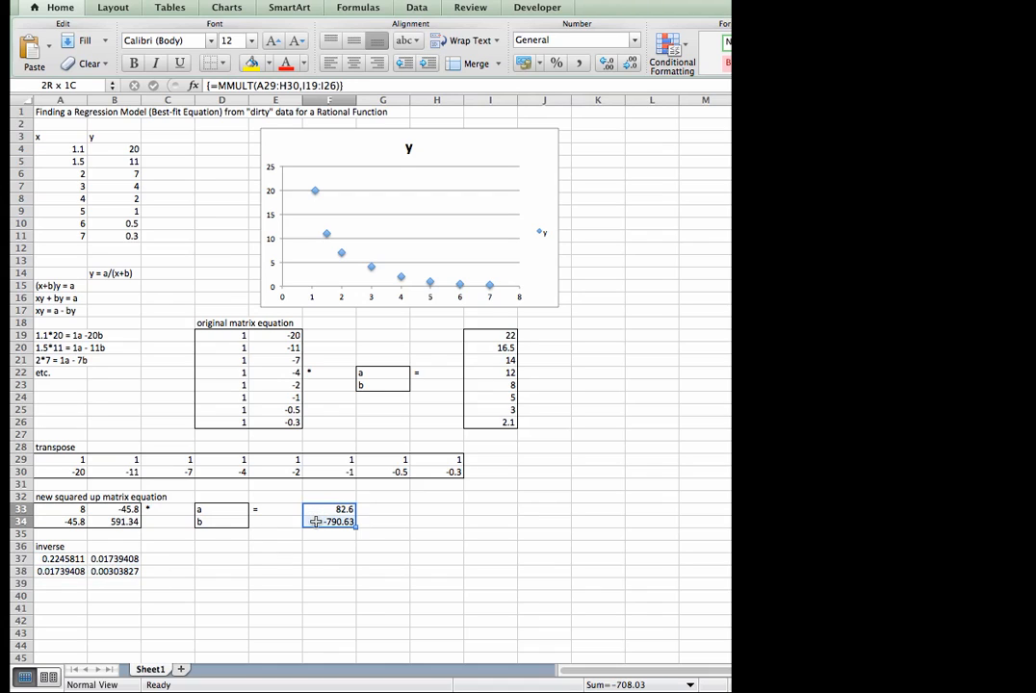
click(223, 64)
click(229, 75)
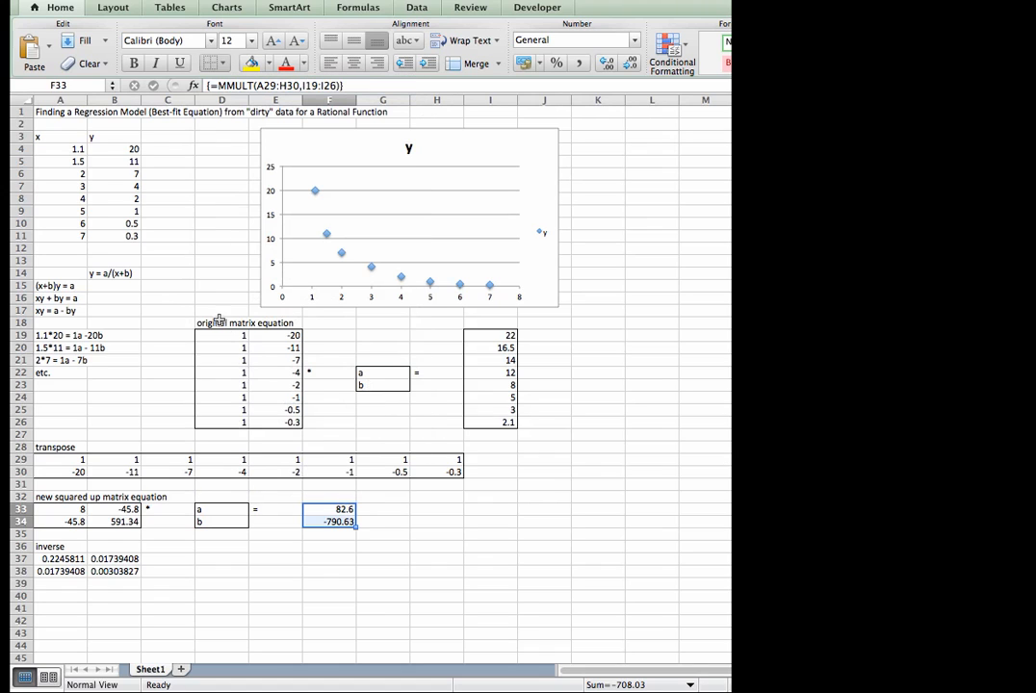
drag(60, 559, 95, 568)
click(223, 63)
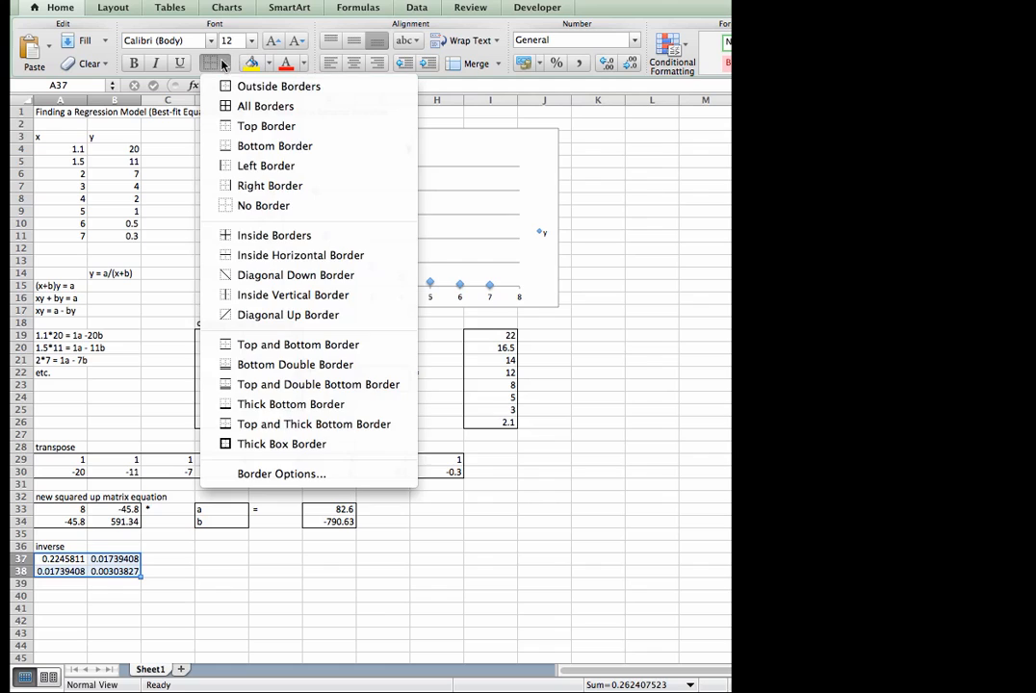
click(228, 87)
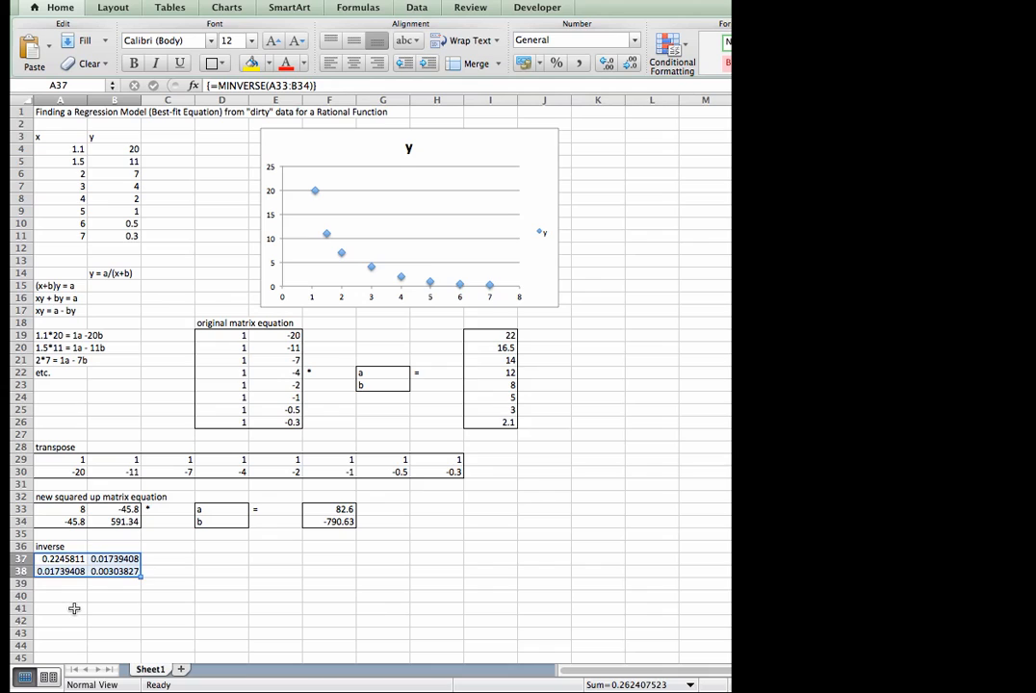
- Multiply the inverse by the squared up matrix in A41:B42 with the array formula =MMULT(A37:B38,A33:B34)
drag(57, 609, 96, 621)
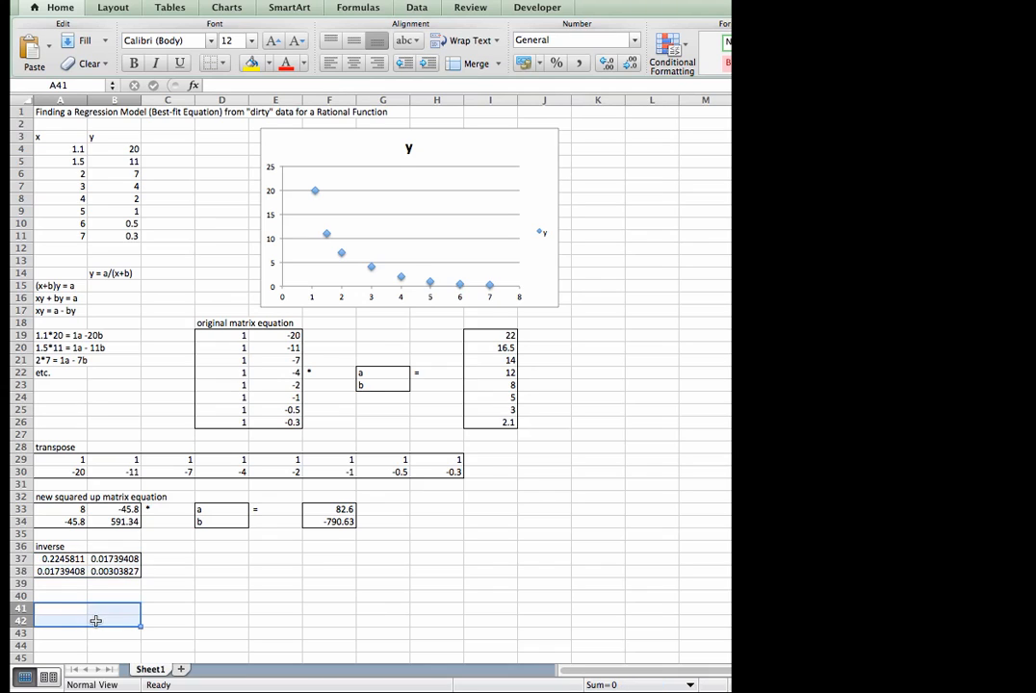
text(=mm)
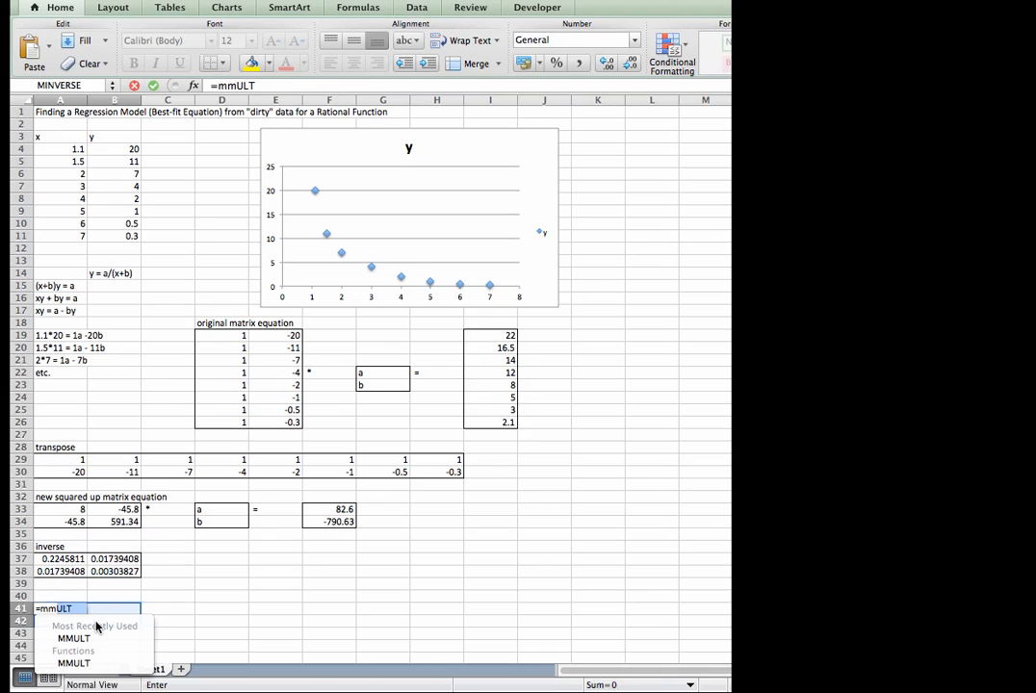
double_click(90, 636)
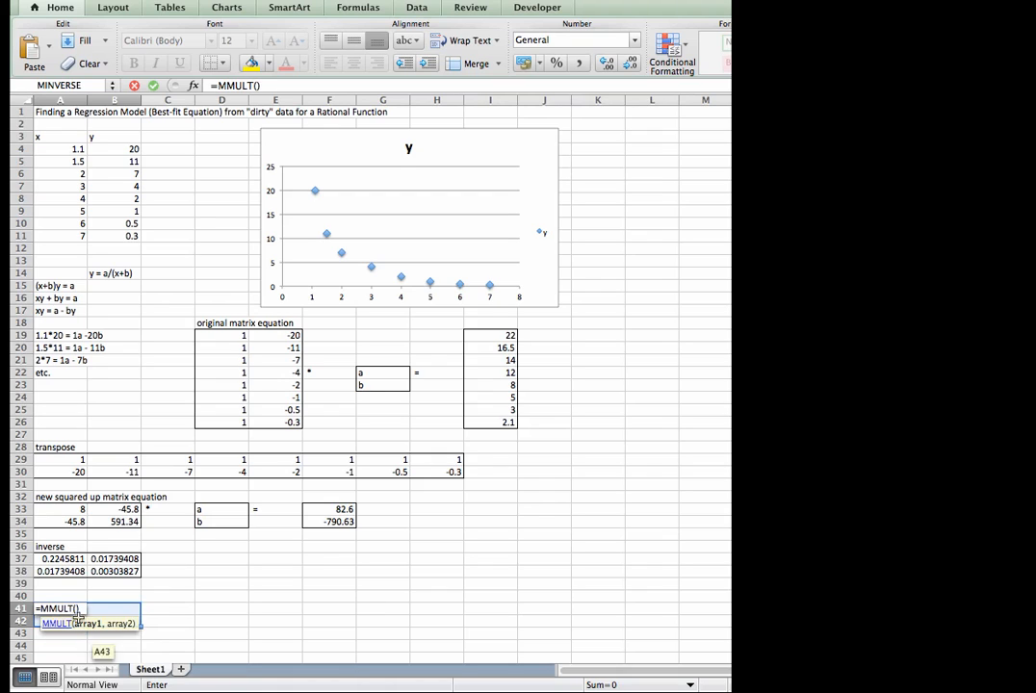
drag(58, 558, 96, 571)
text(,)
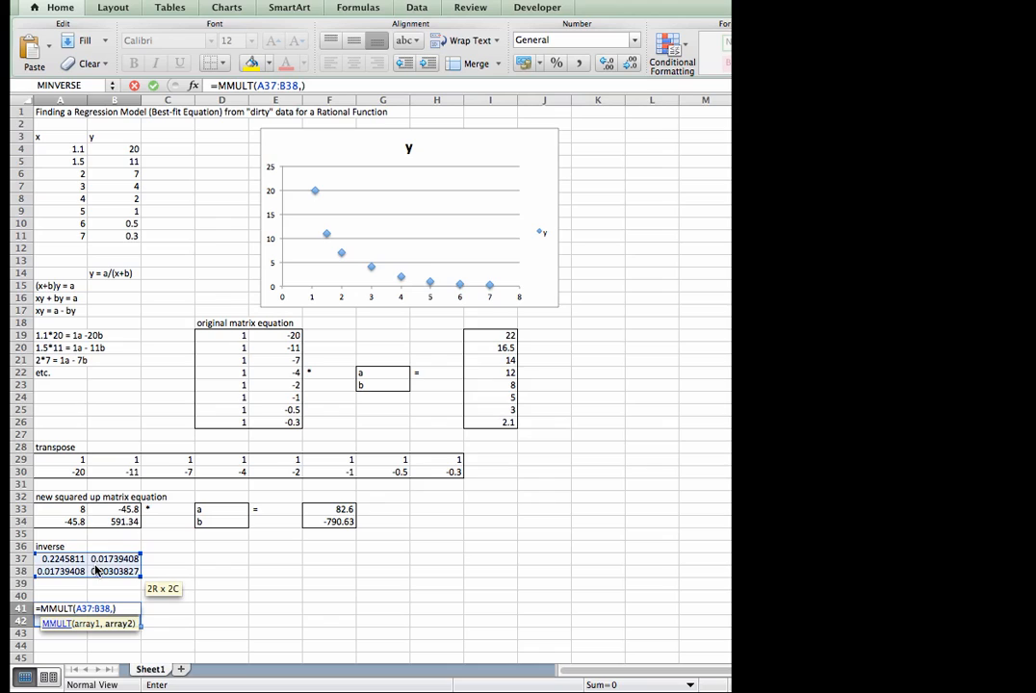
drag(53, 509, 94, 520)
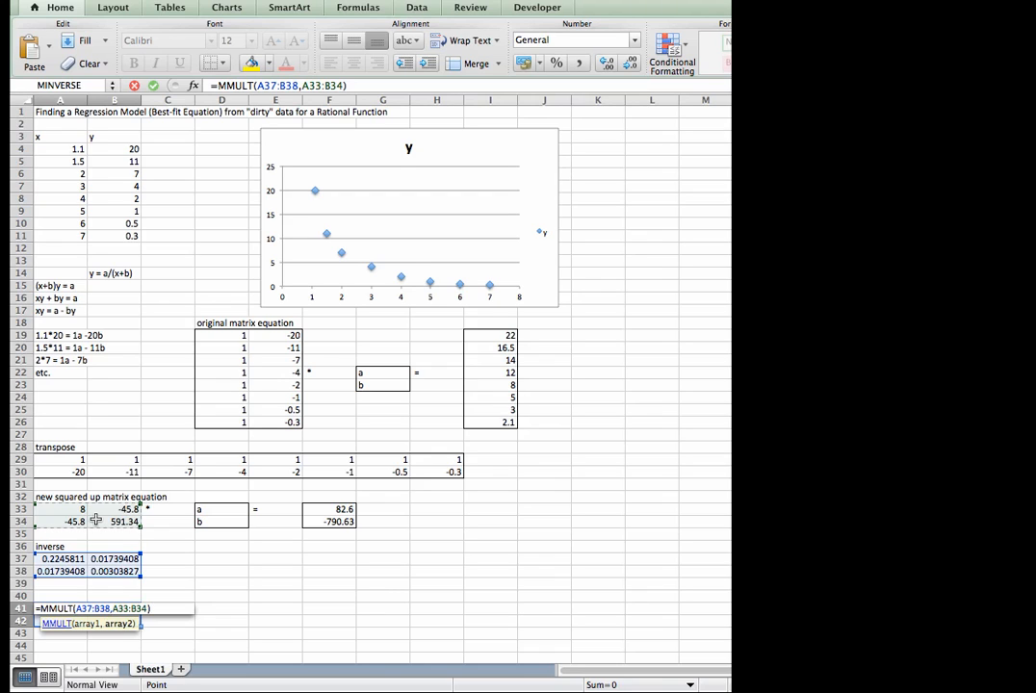
key(ctrl+shift+Return)
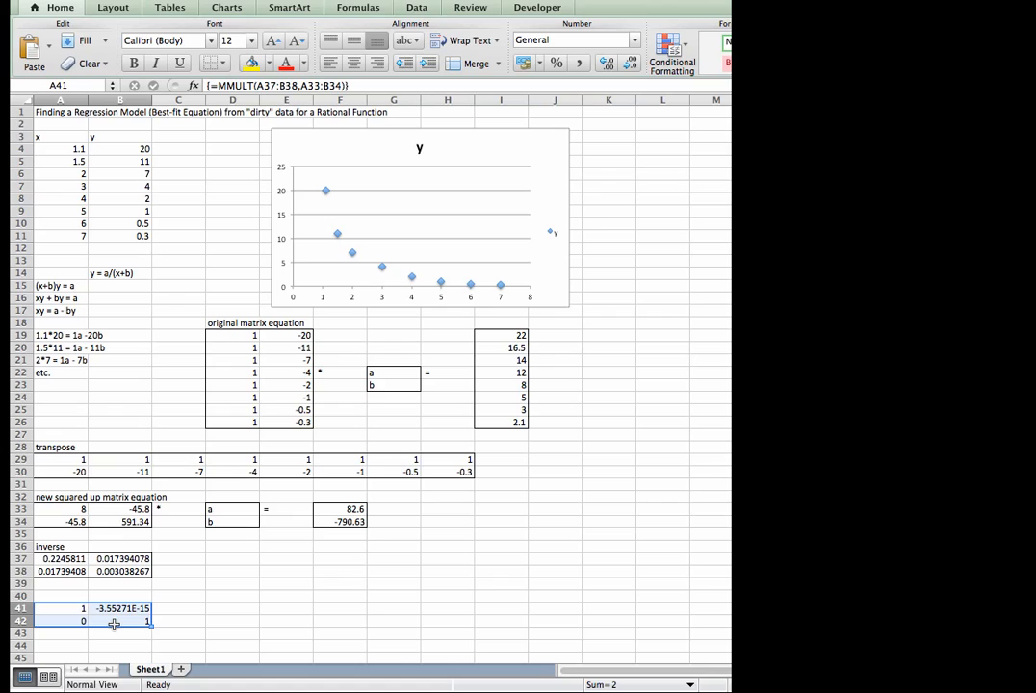
- Enter the multiplication sign * in C41 and the unknowns a and b in D41 and D42
click(177, 610)
double_click(175, 610)
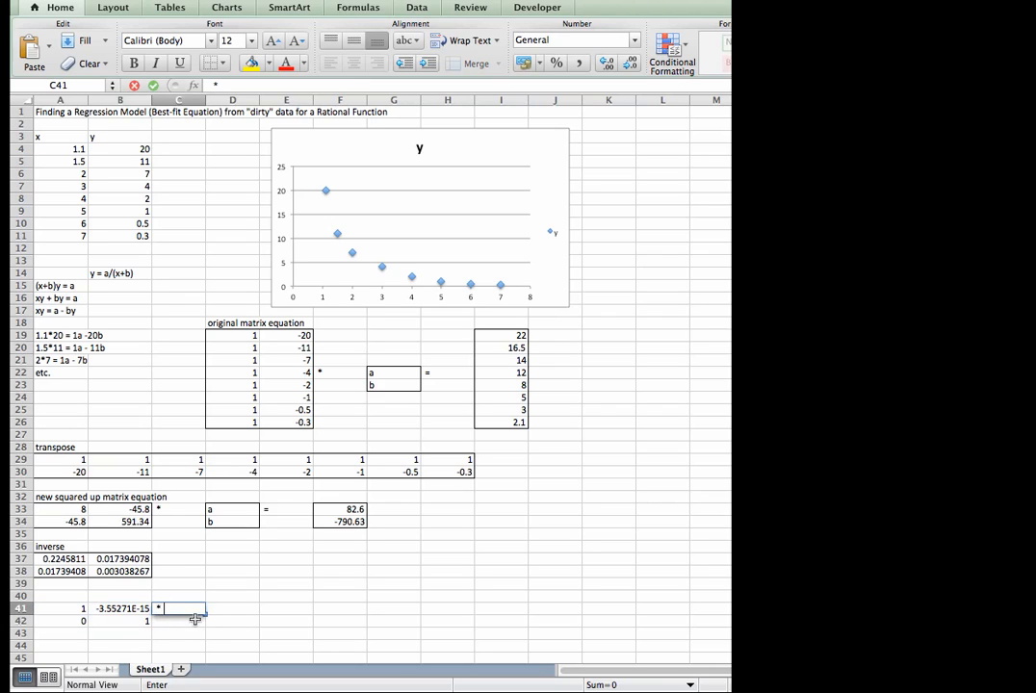
click(214, 610)
key(Return)
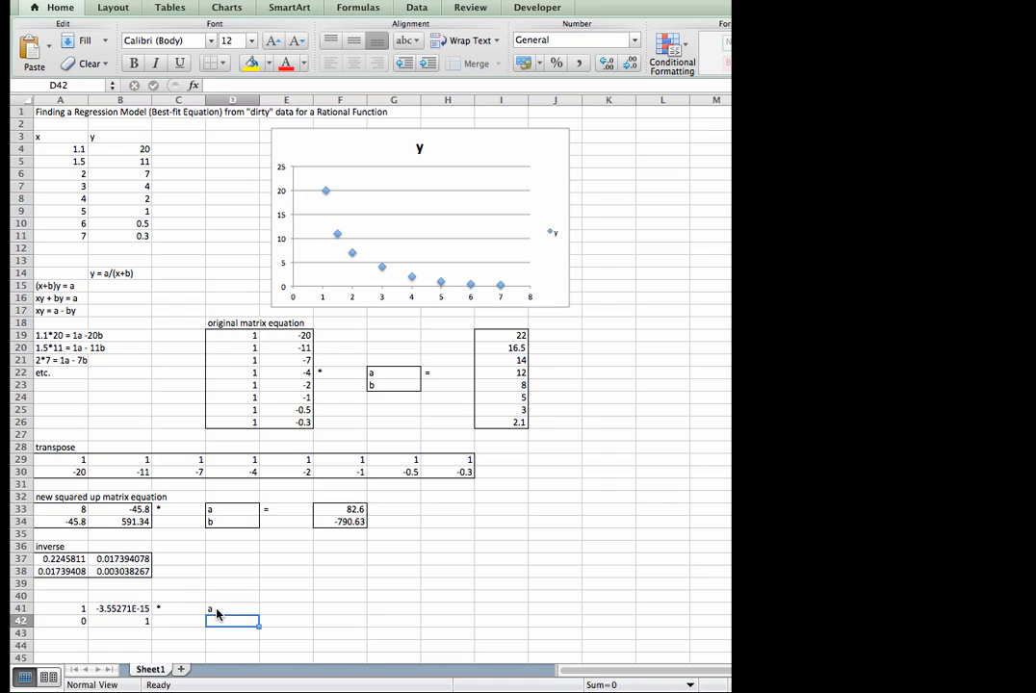
text(b)
key(Return)
- Put outside borders around the unknowns in D41:D42 and around the product matrix in A41:B42
drag(218, 608, 215, 621)
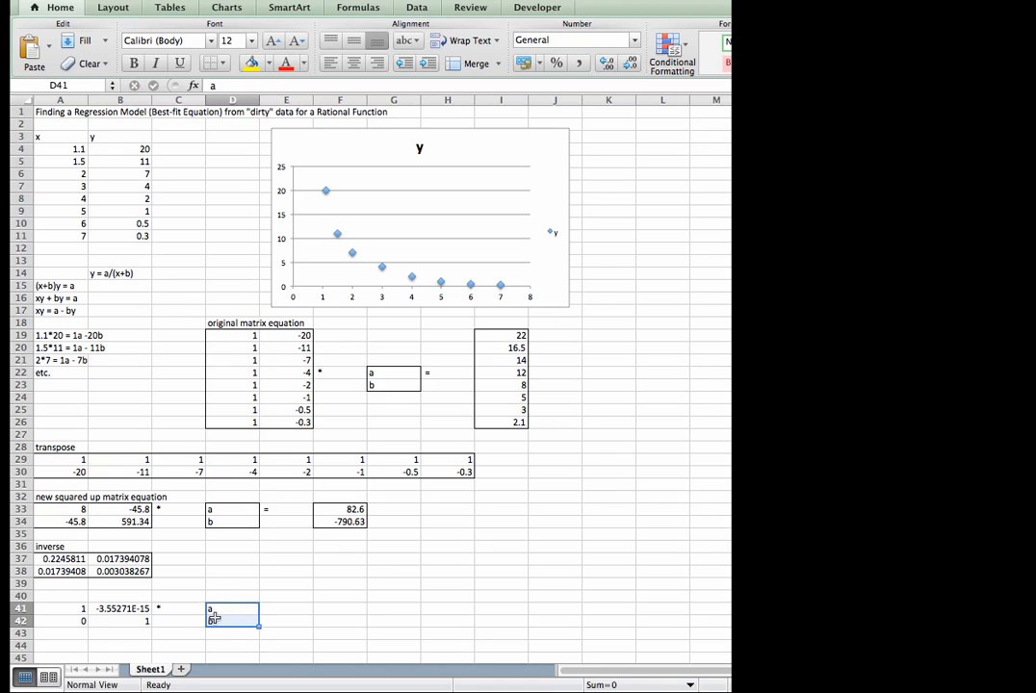
click(223, 62)
click(217, 76)
drag(65, 608, 125, 621)
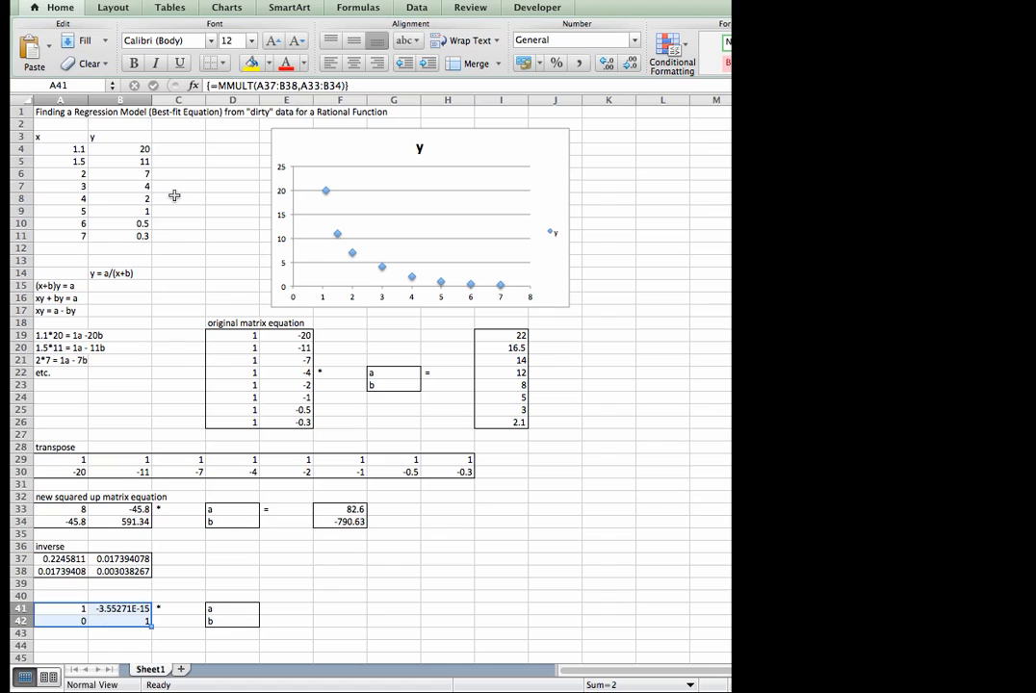
click(217, 62)
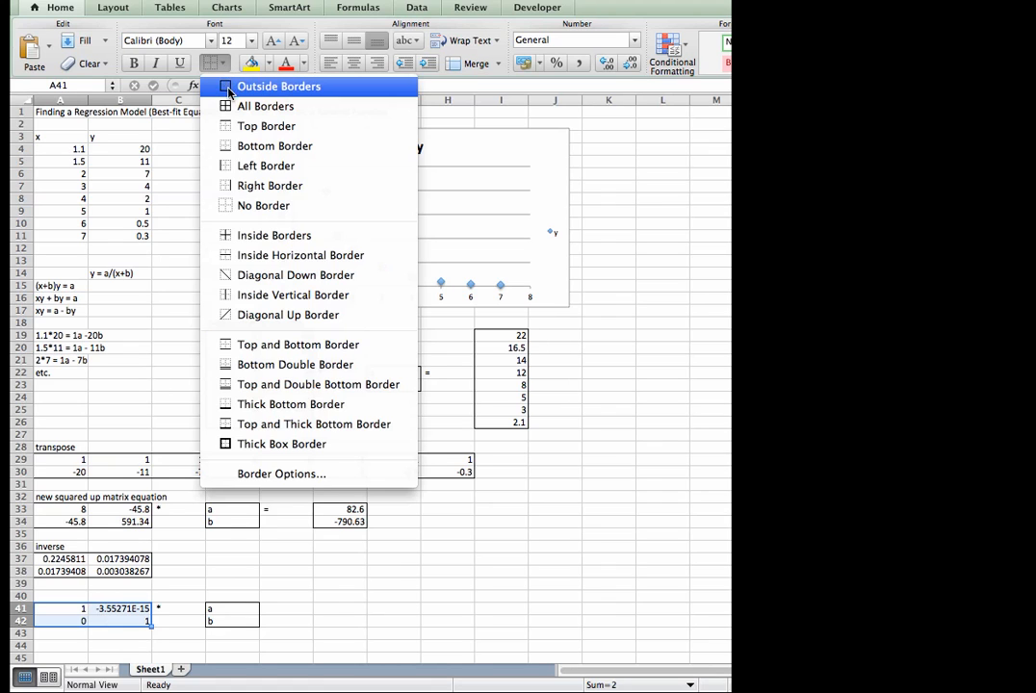
click(250, 73)
- Enter an equals sign in E41 beside the unknowns a and b
click(292, 610)
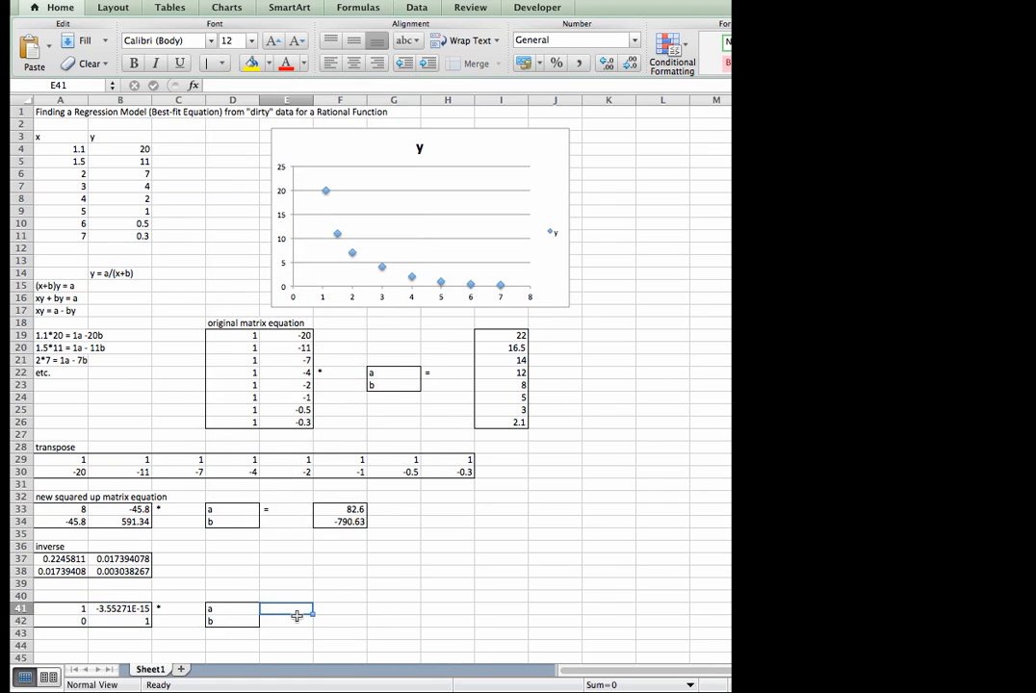
text(=)
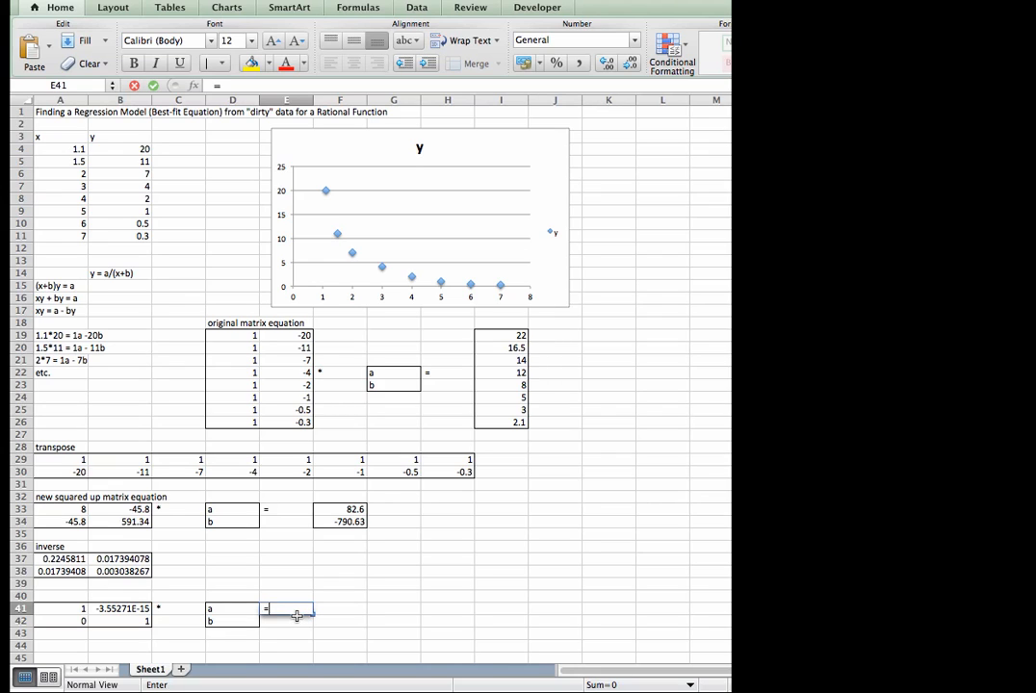
key(Return)
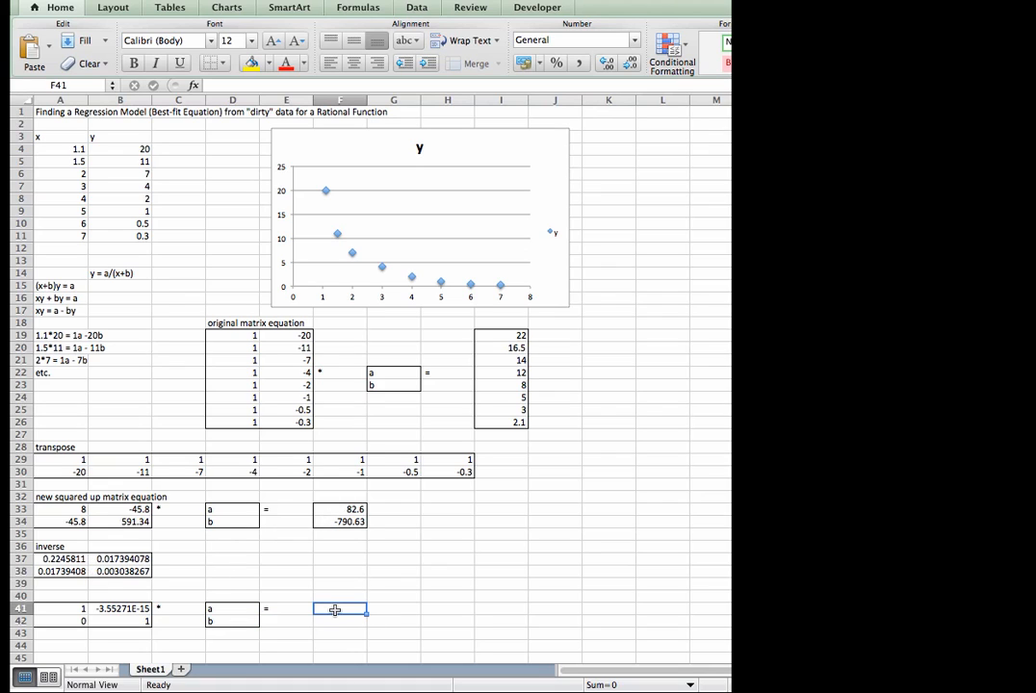
- Solve for a and b in F41:F42 with the array formula =MMULT(A37:B38,F33:F34)
drag(334, 610, 334, 623)
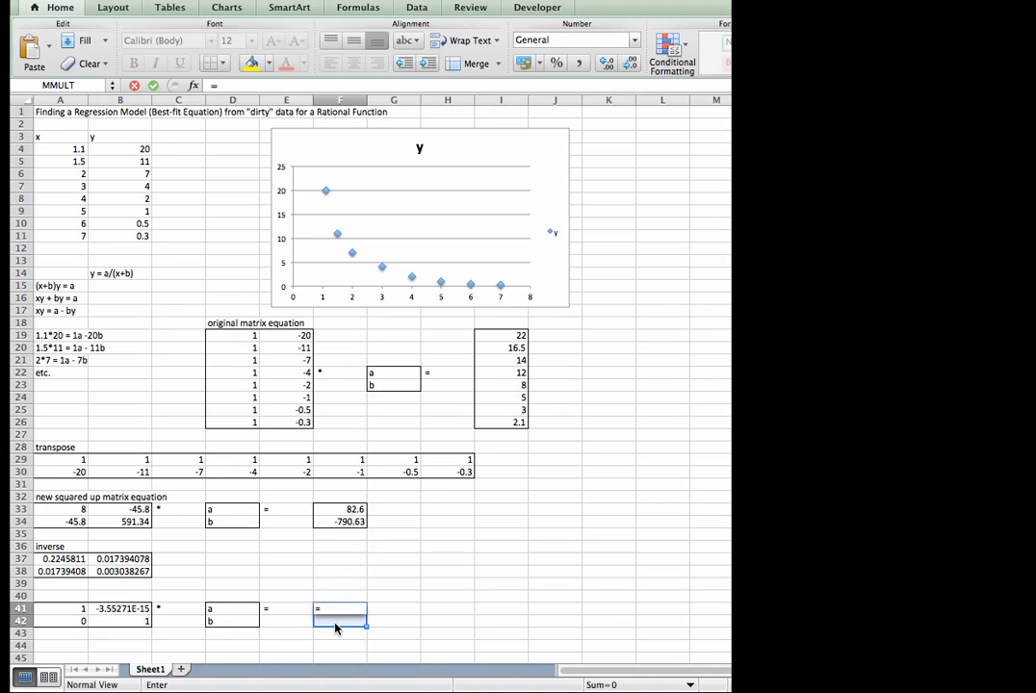
text(=mm)
click(361, 663)
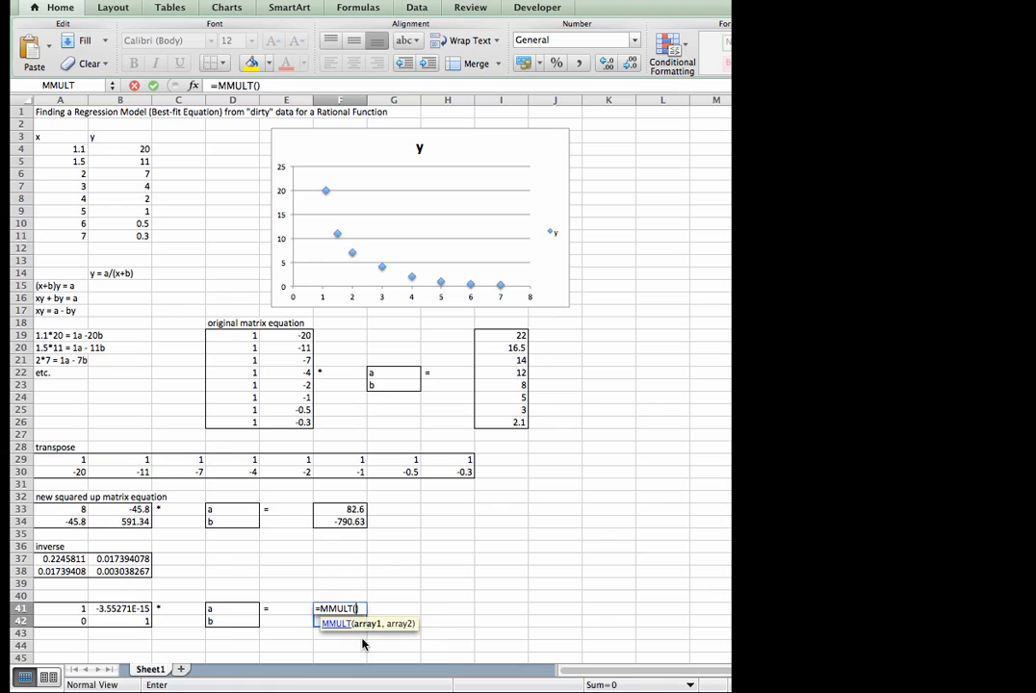
drag(73, 557, 111, 572)
text(,)
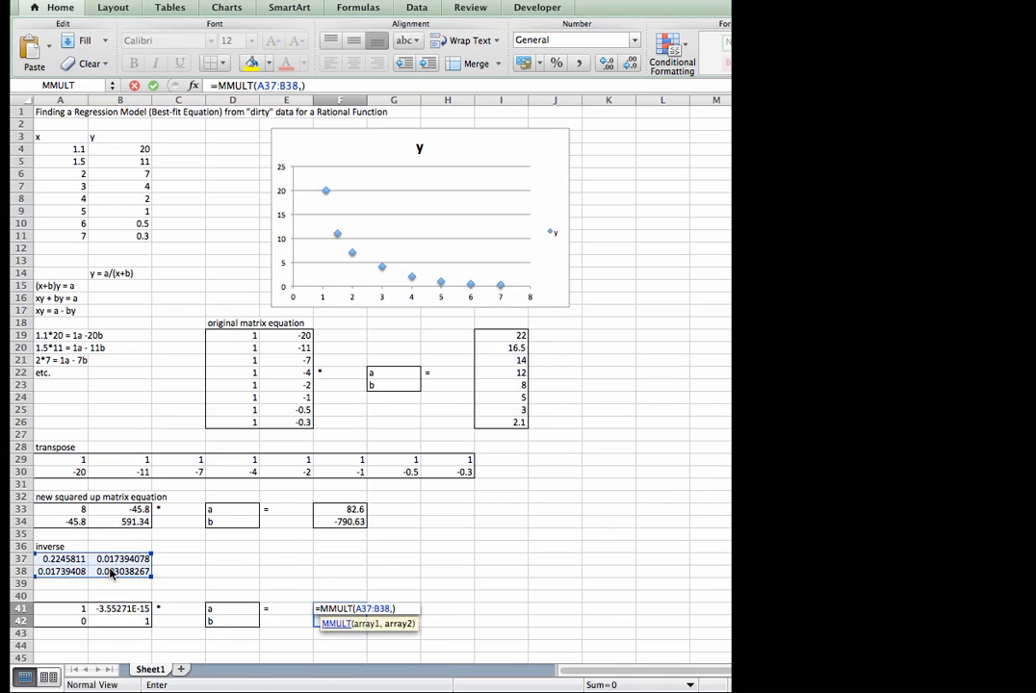
click(345, 511)
drag(345, 511, 346, 518)
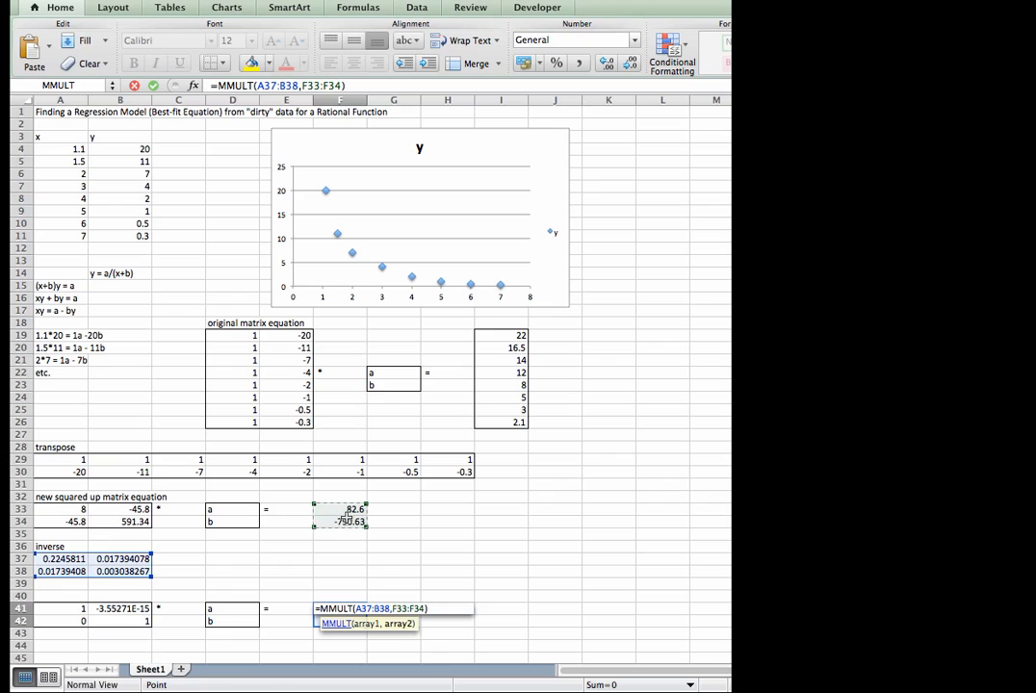
key(ctrl+shift+Return)
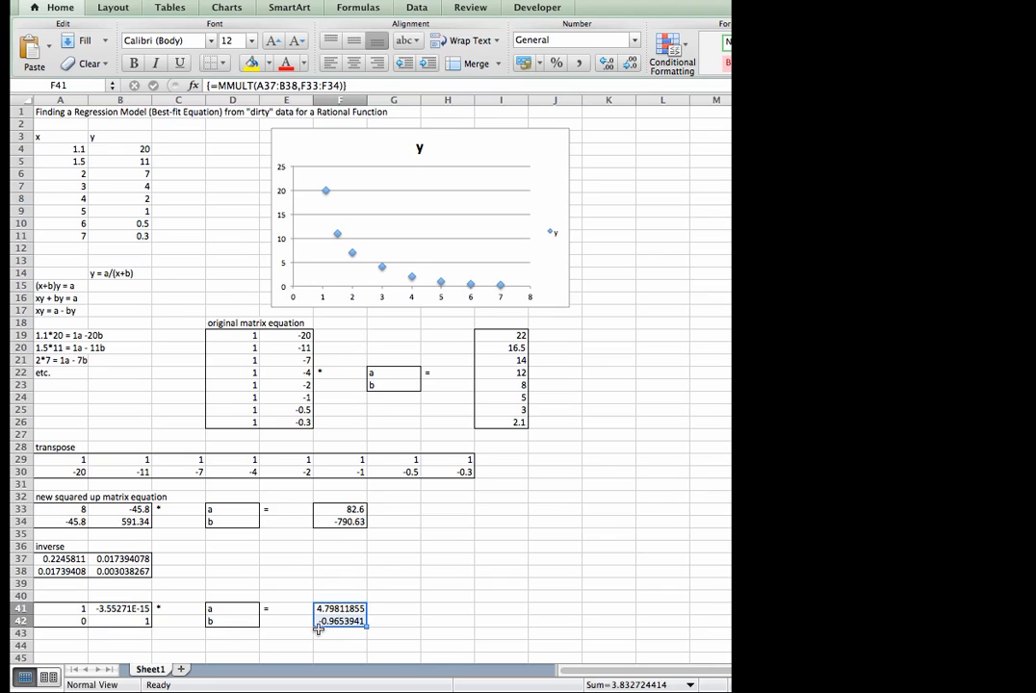
- Write the fitted equation "y = 4.8/(x-.97)" in C14 beside the general form of the model
click(172, 274)
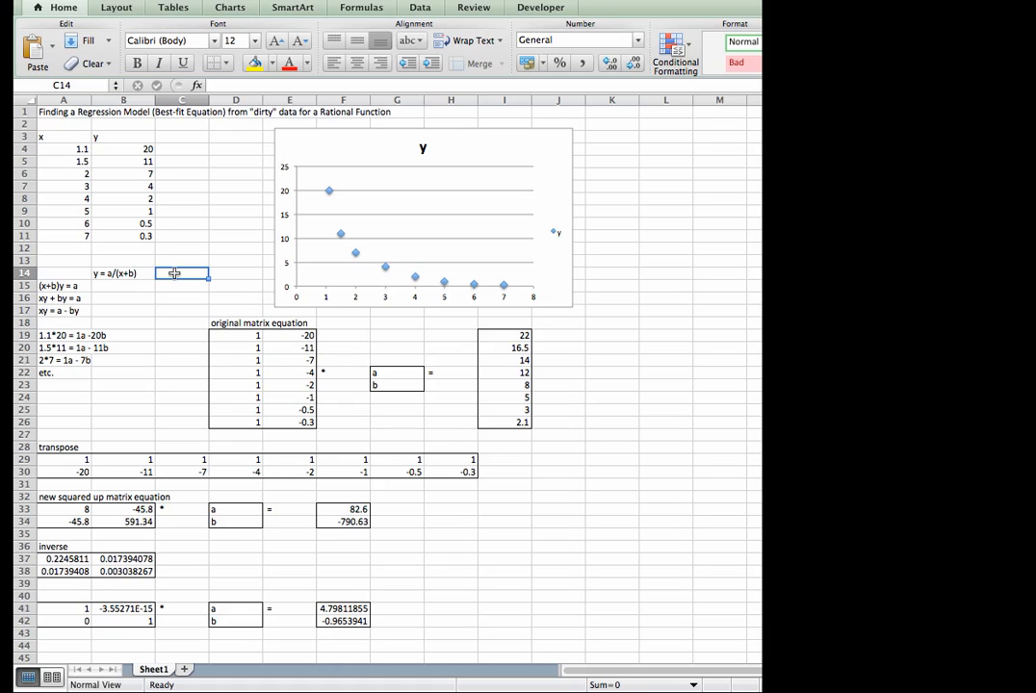
text(y =)
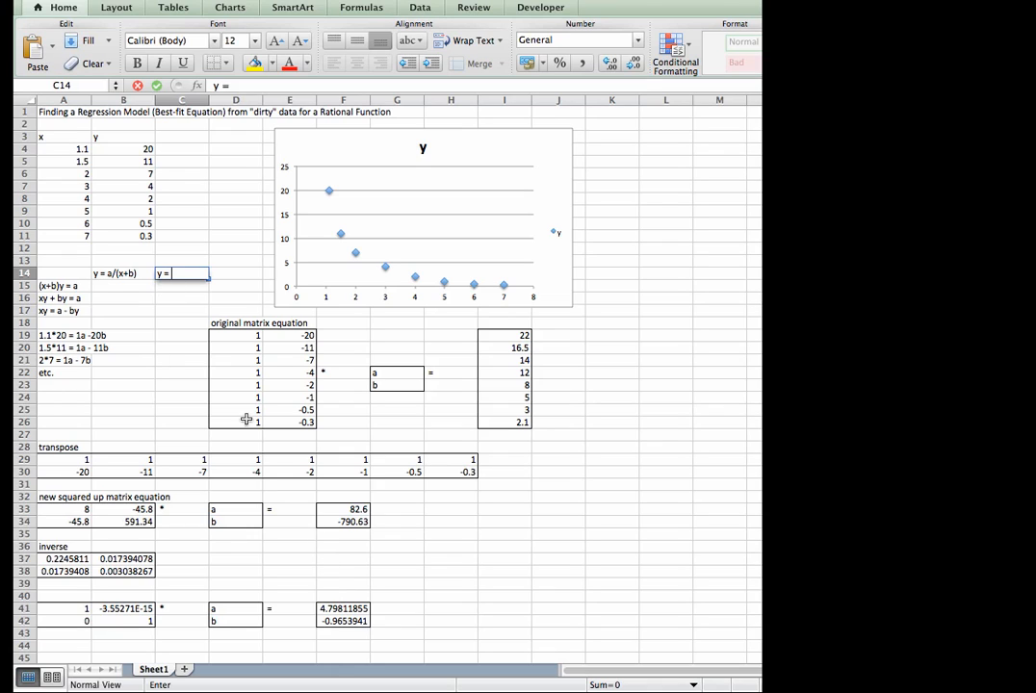
text(4.8/(x-.)
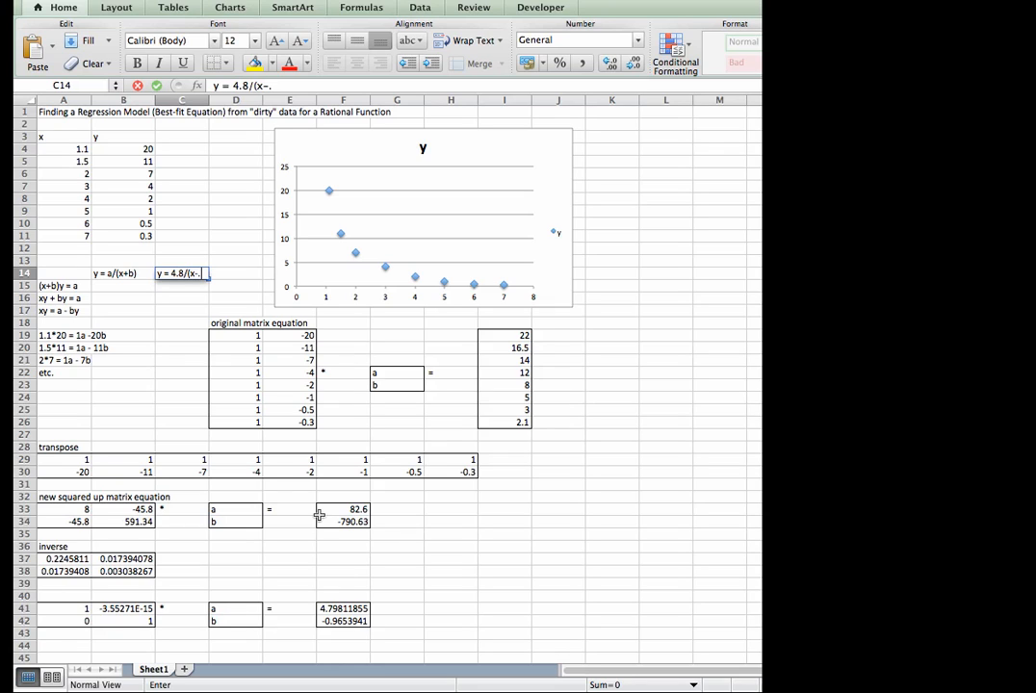
text(97))
key(Return)
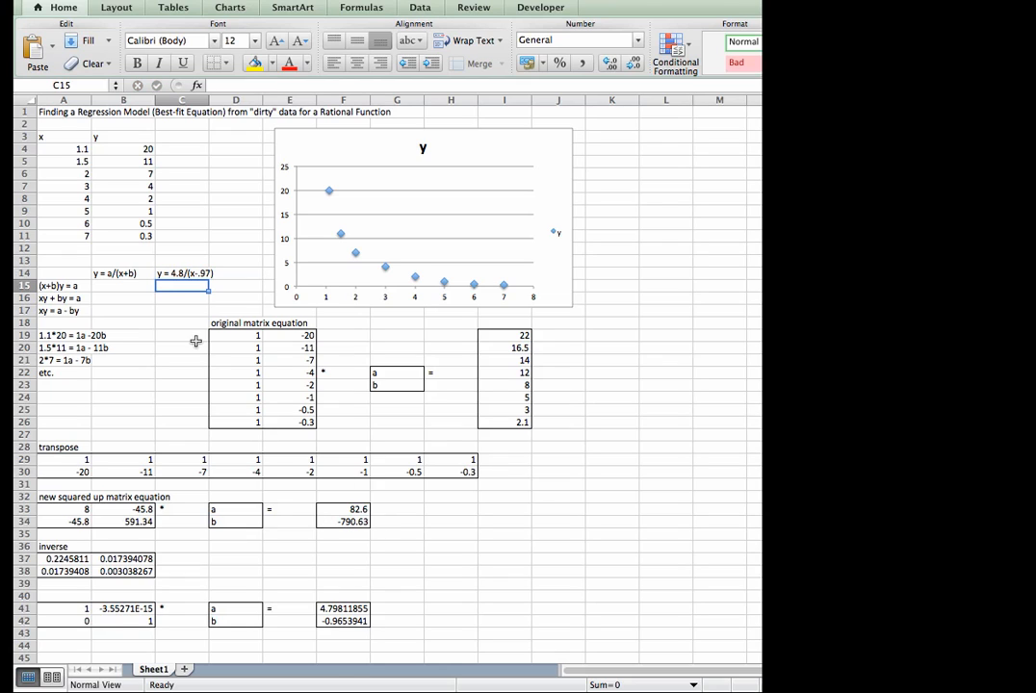
- Add the column heading "Check" in C3 beside the y heading
click(183, 136)
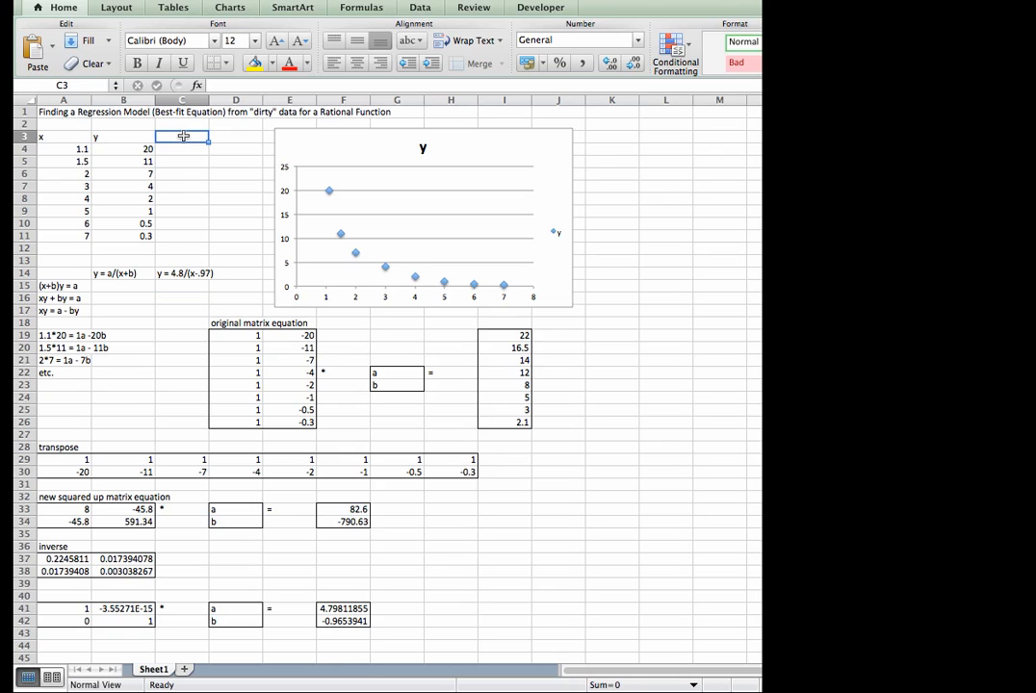
text(Check)
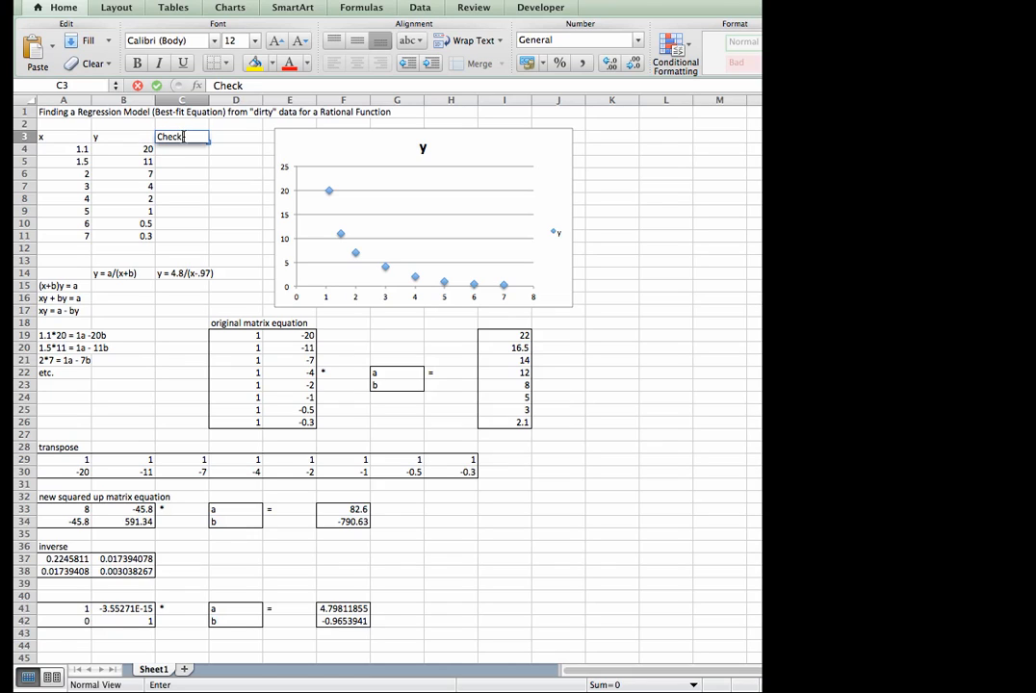
key(Return)
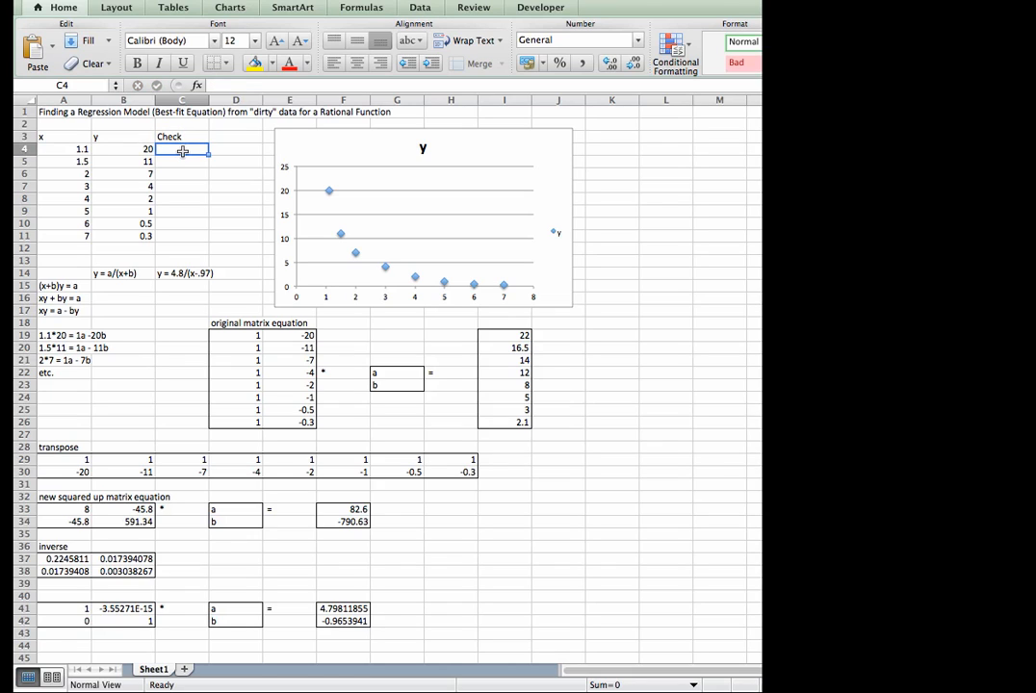
- Enter the model formula =$F$41/(A4+$F$42) in C4 and fill it down through C11
text(=)
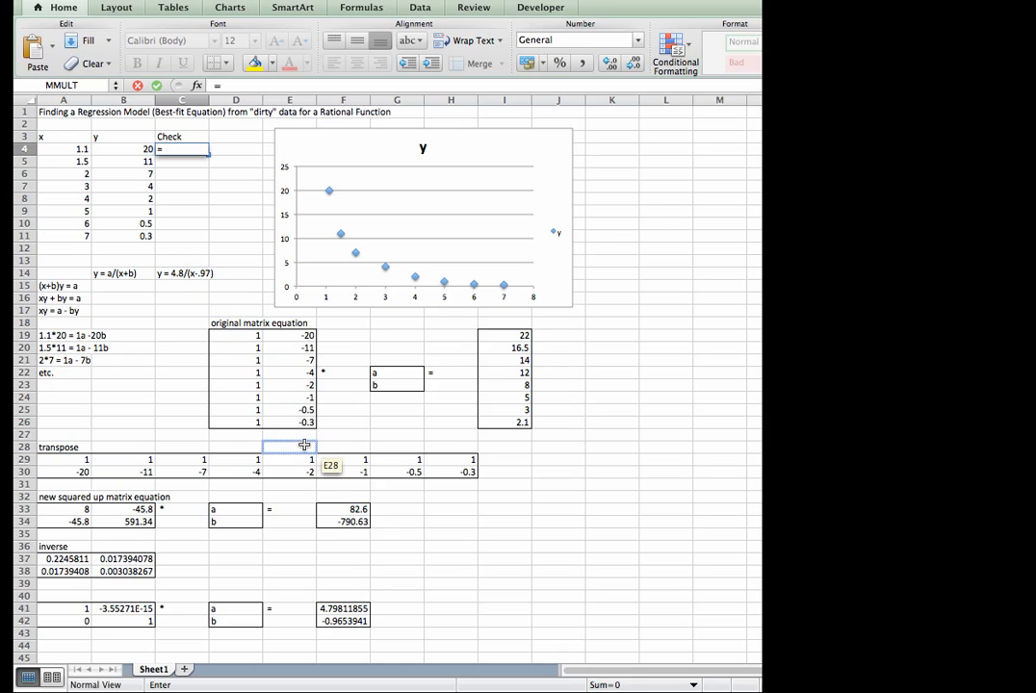
click(343, 612)
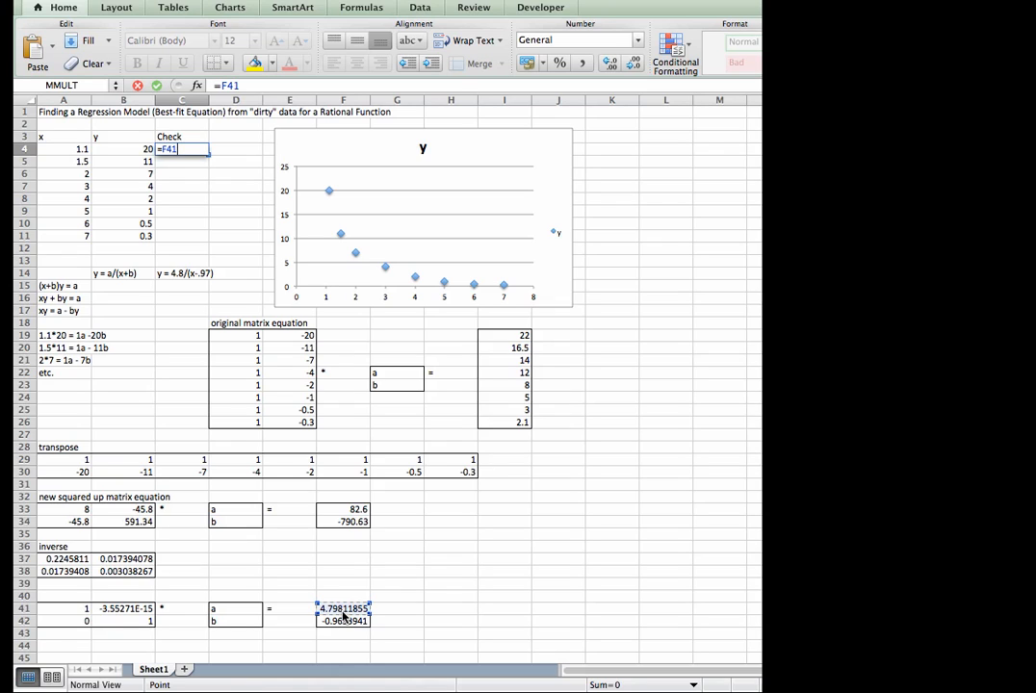
key(super+t)
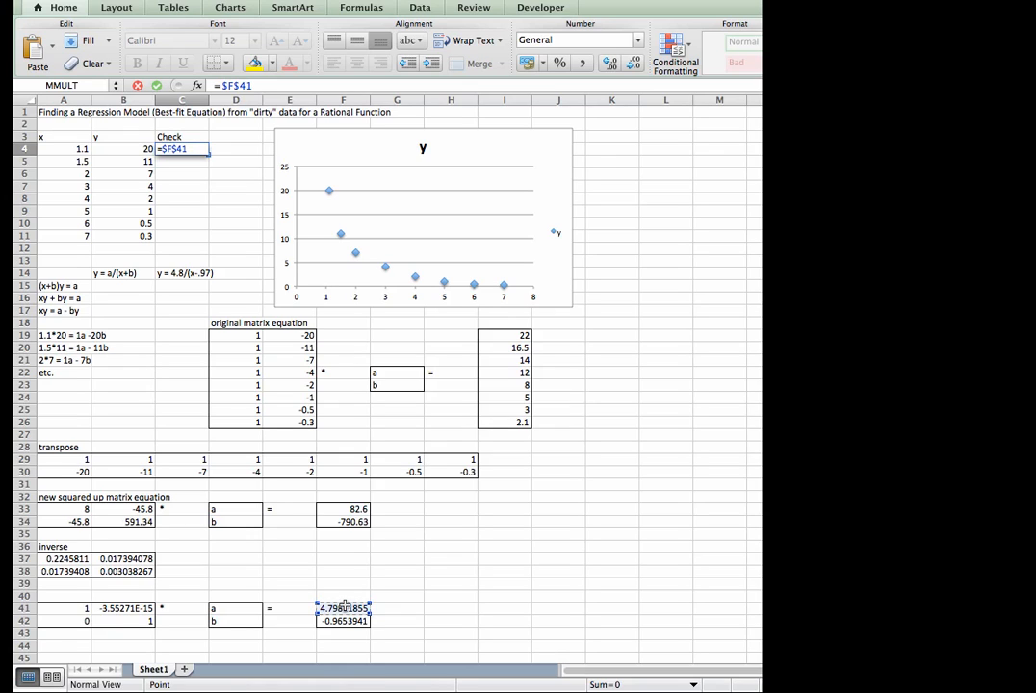
text(/()
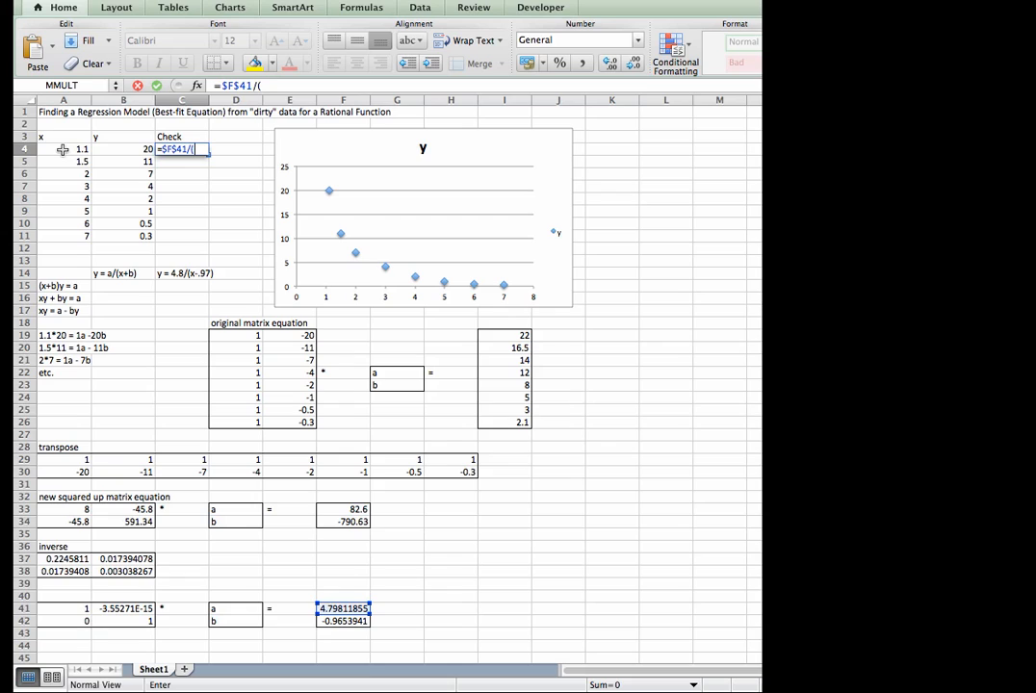
click(63, 149)
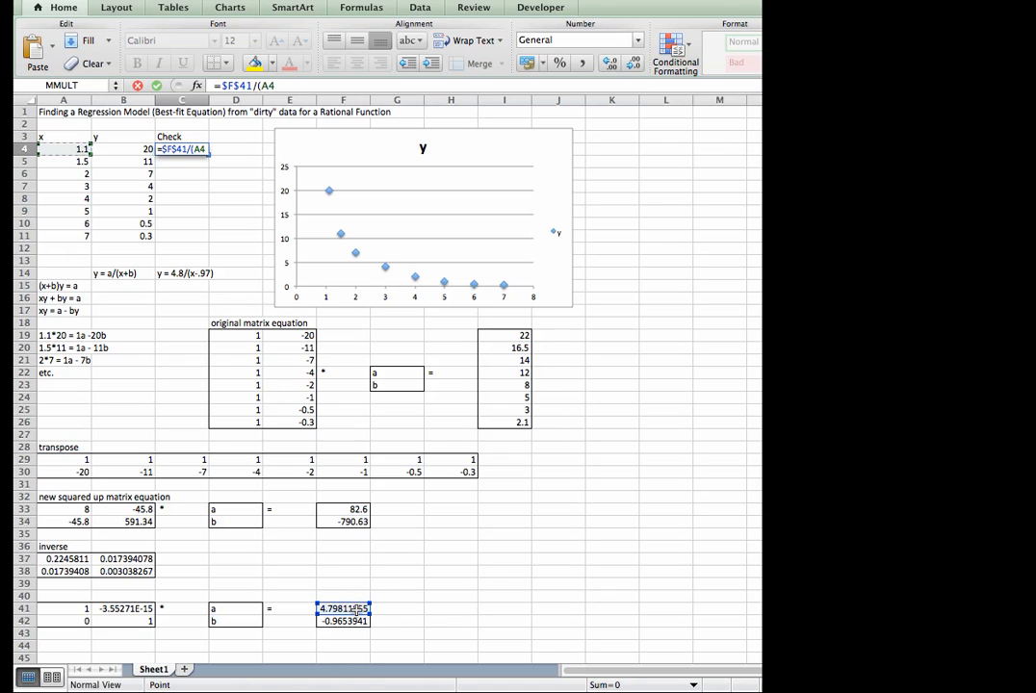
click(278, 85)
text(+)
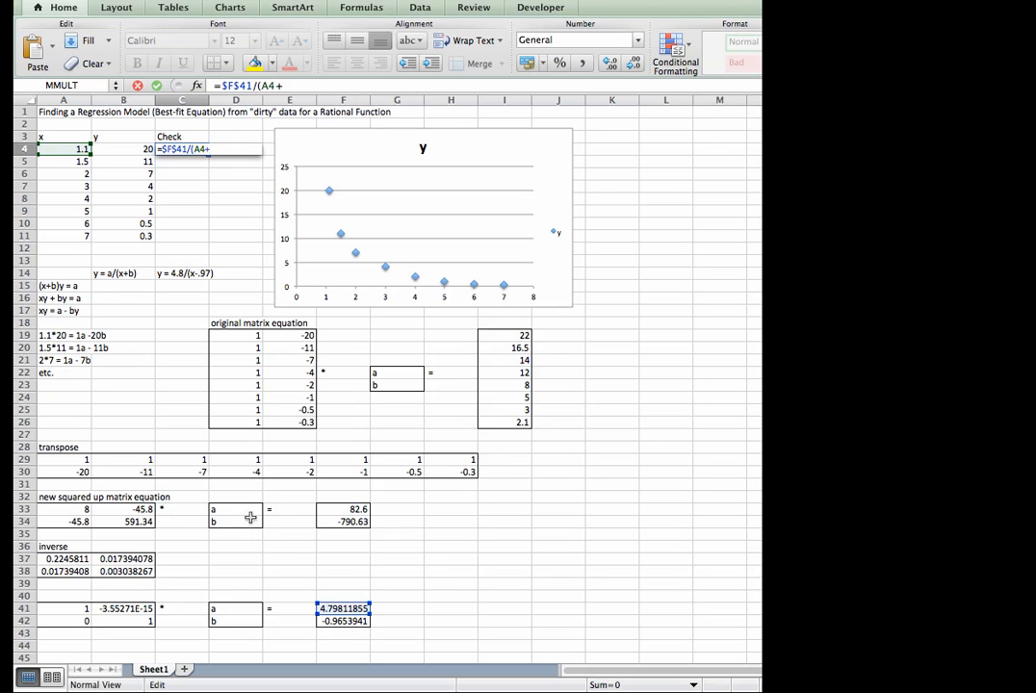
click(348, 624)
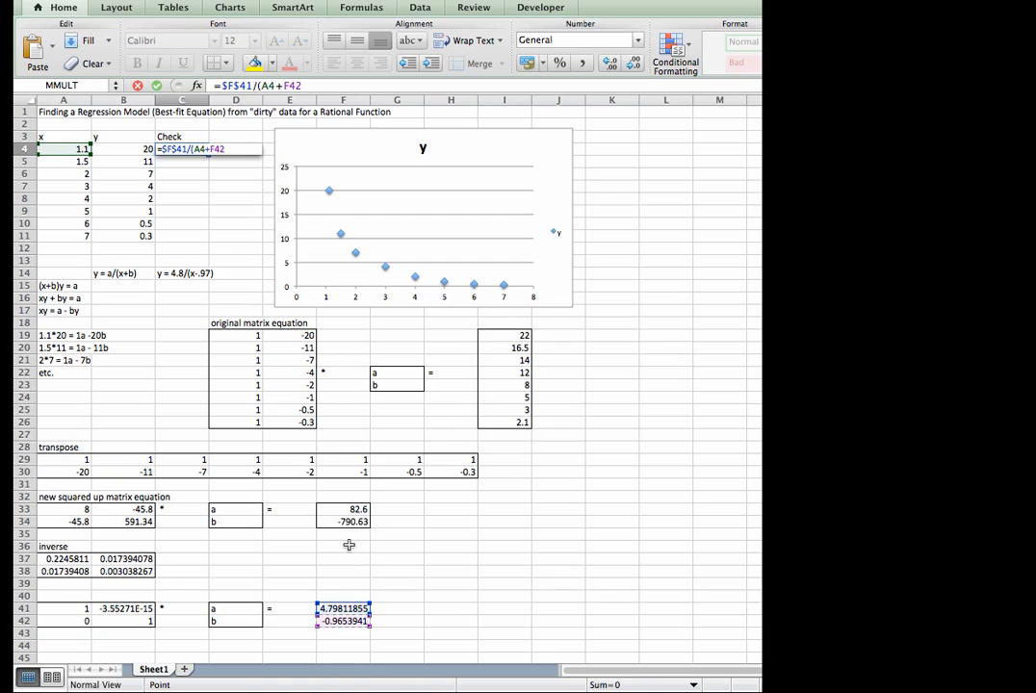
key(super+t)
text())
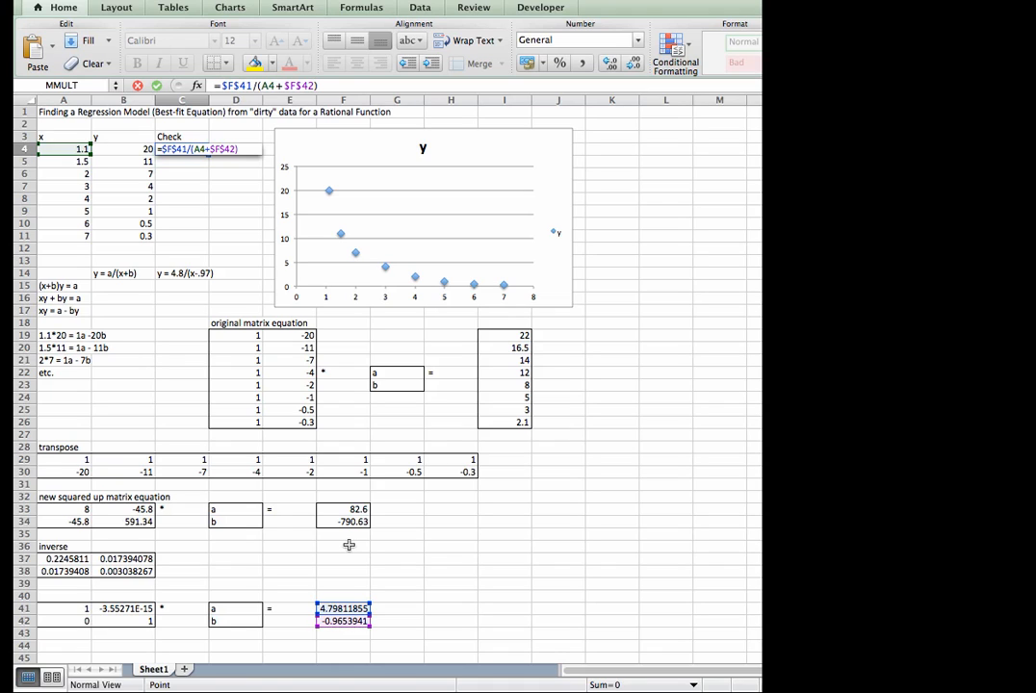
key(Return)
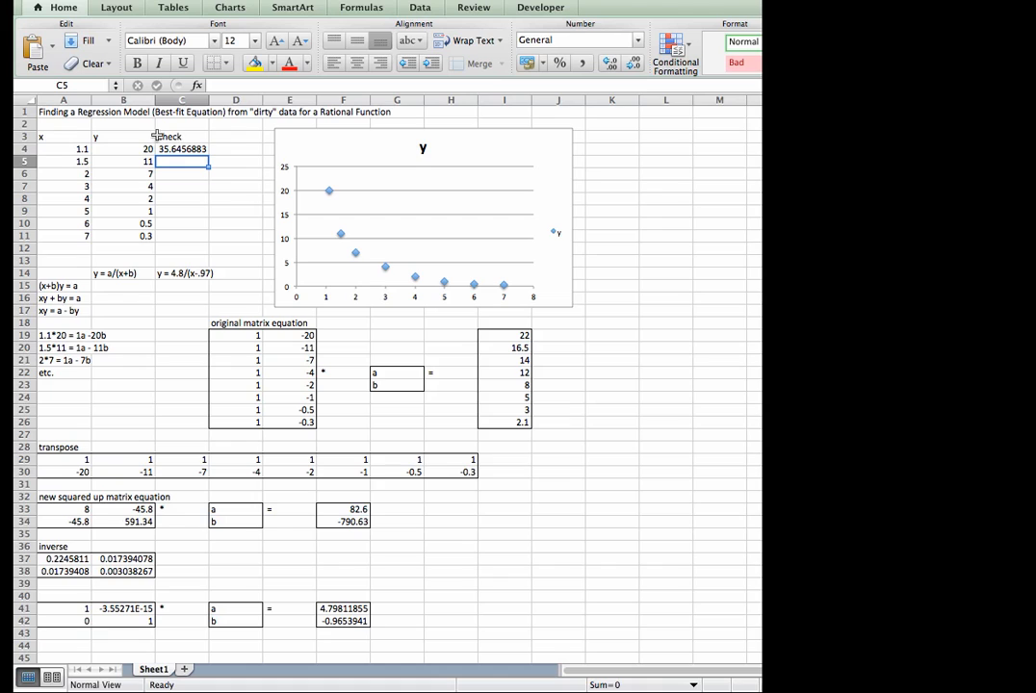
click(201, 150)
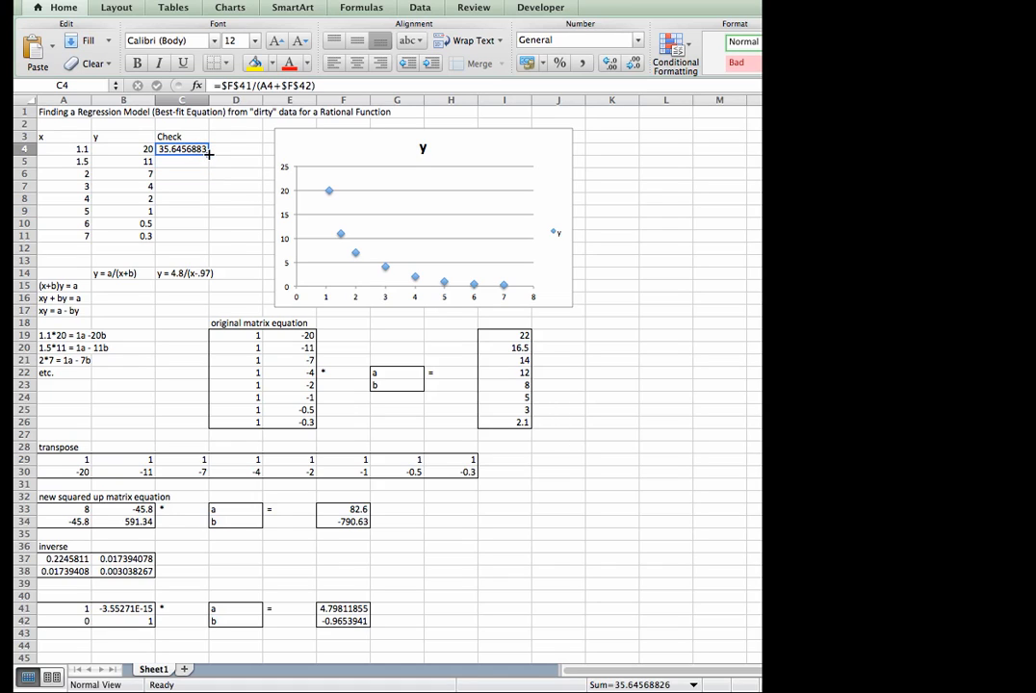
double_click(209, 154)
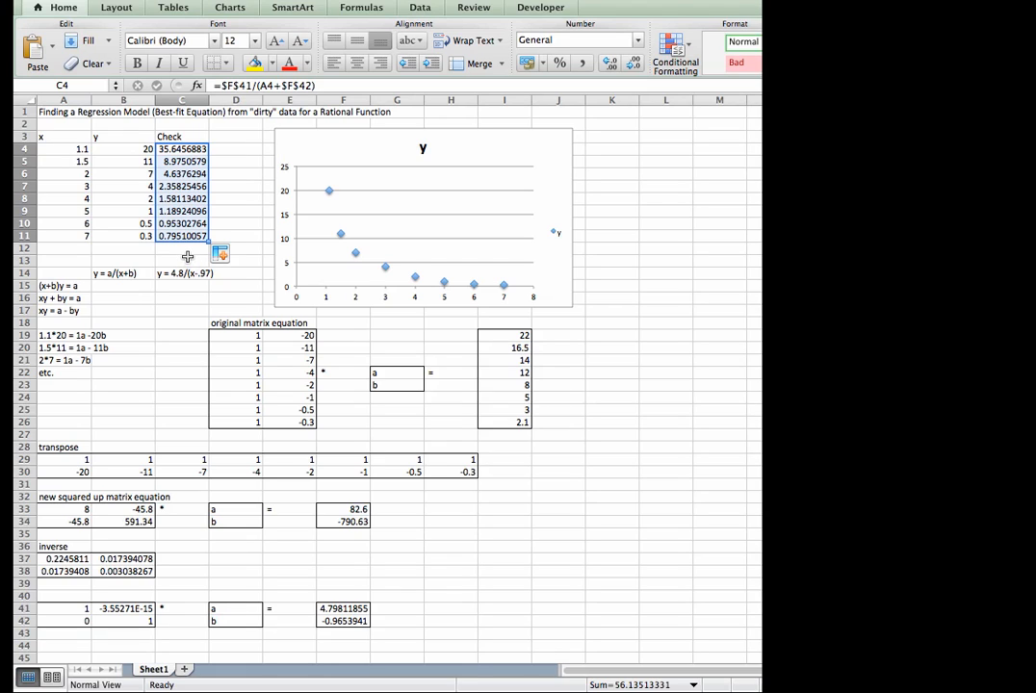
- Enter the additional x values 8 in A12 and 3.5 in A13 to get the model's predictions for them
click(63, 248)
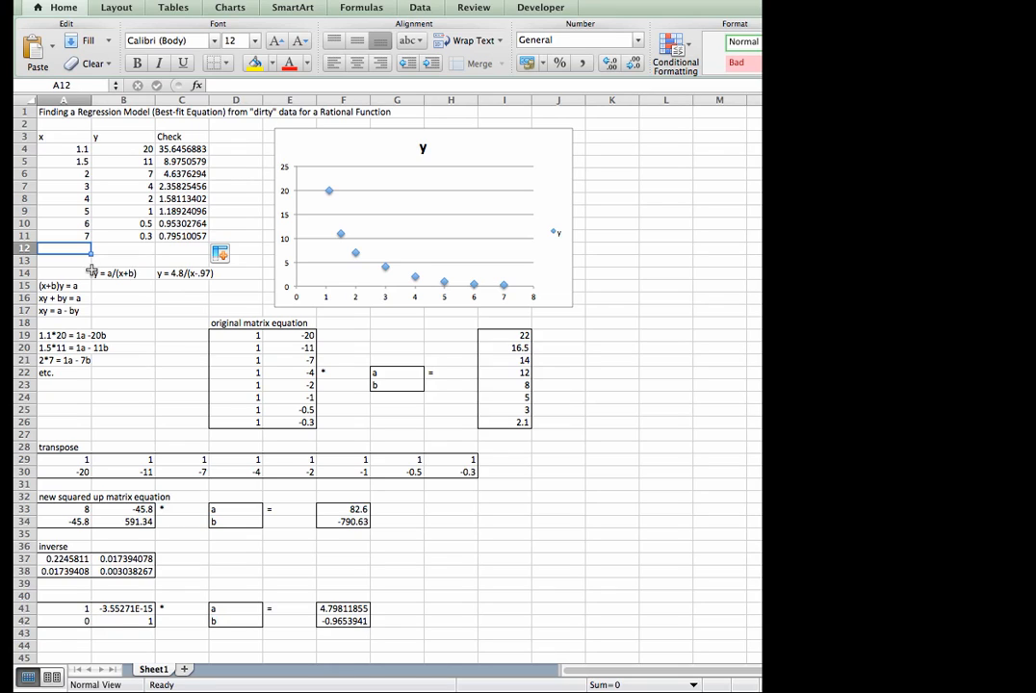
text(8)
key(Return)
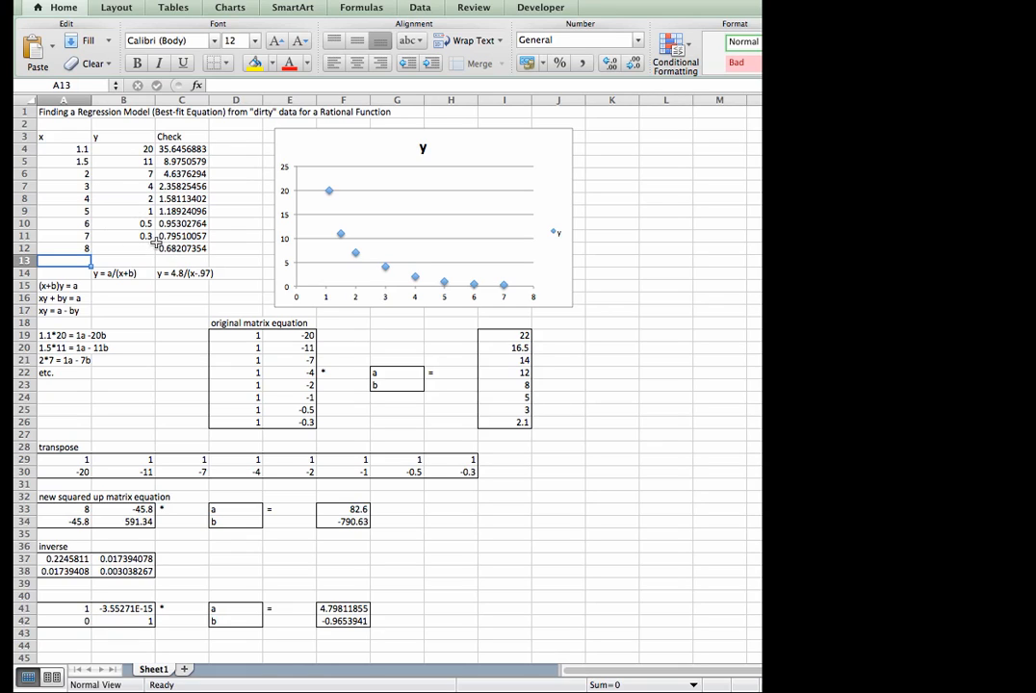
text(3.5)
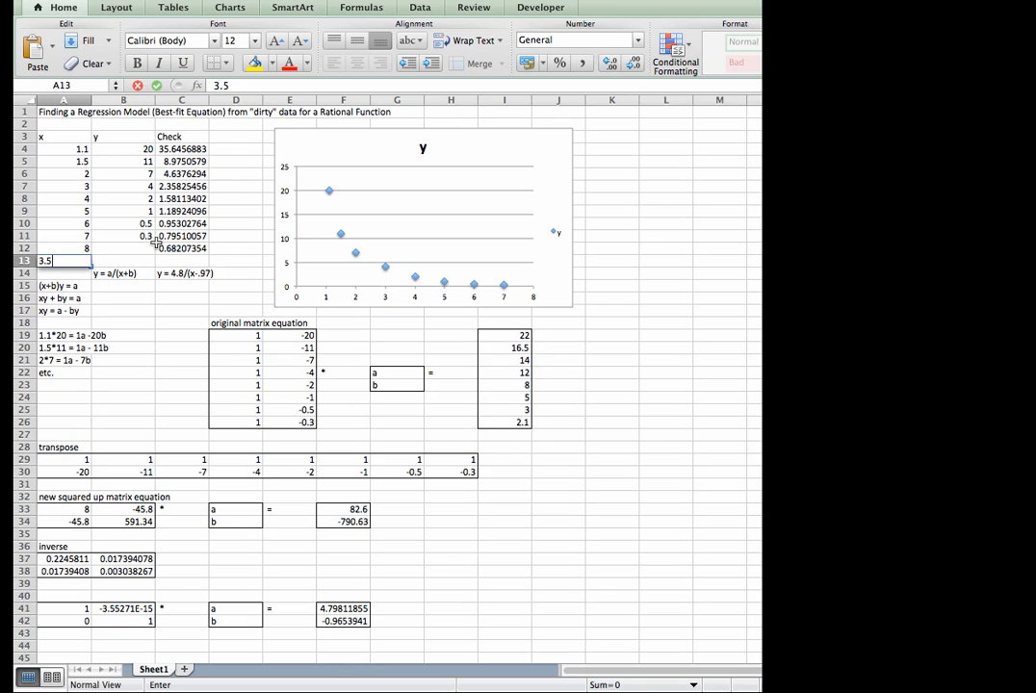
key(Return)
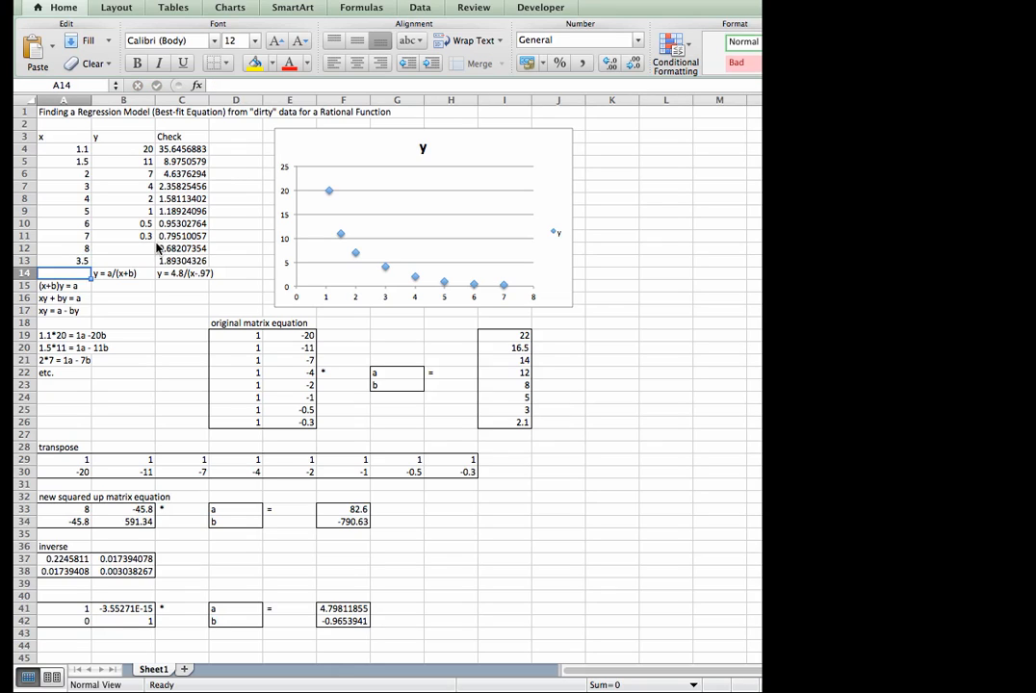